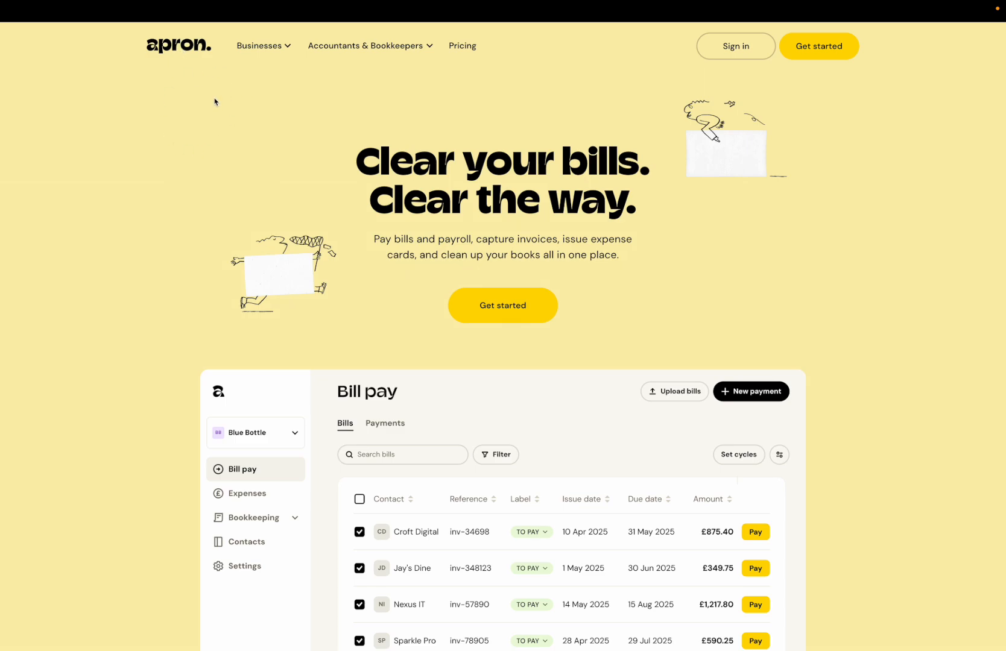
Step: Open the Payroll product page for businesses and read through its feature sections on file upload, approvals, pay day and batch payments
left_click(253, 48)
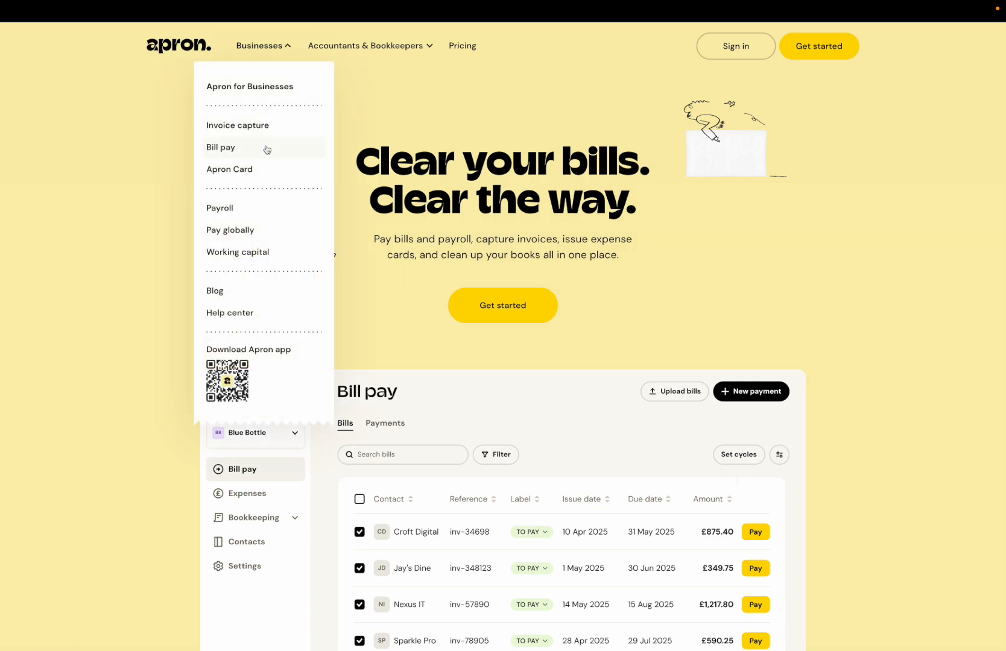
left_click(249, 209)
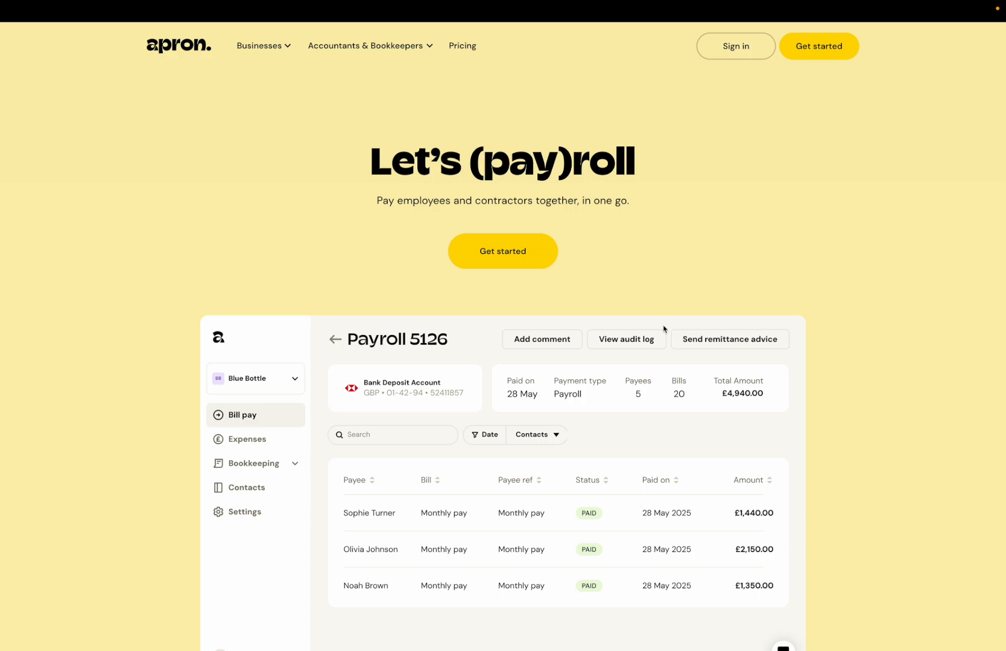
scroll(663, 329, "down", 4)
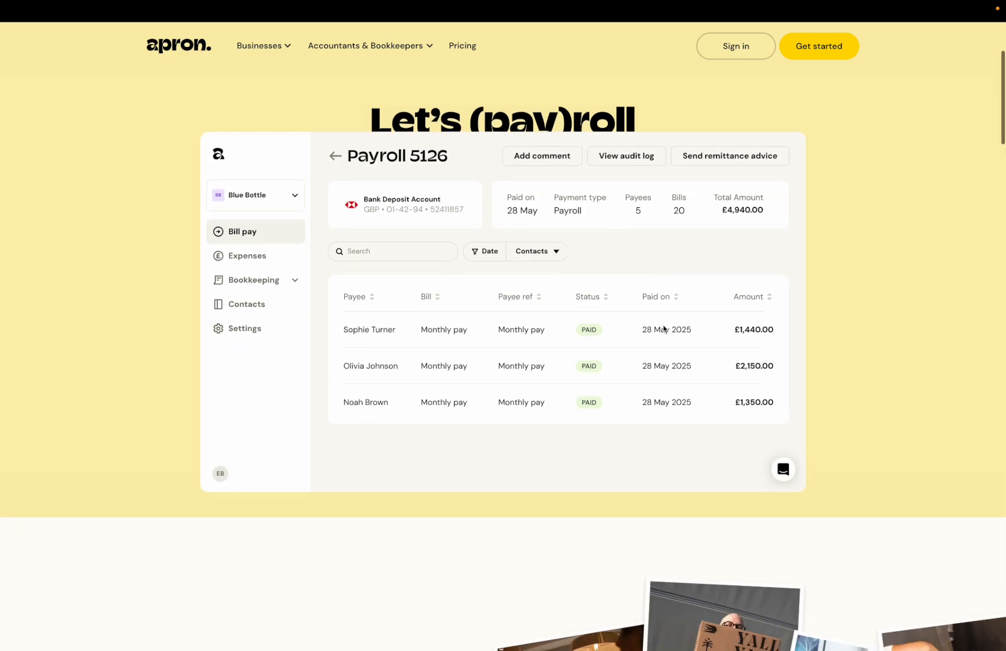
scroll(664, 329, "down", 1)
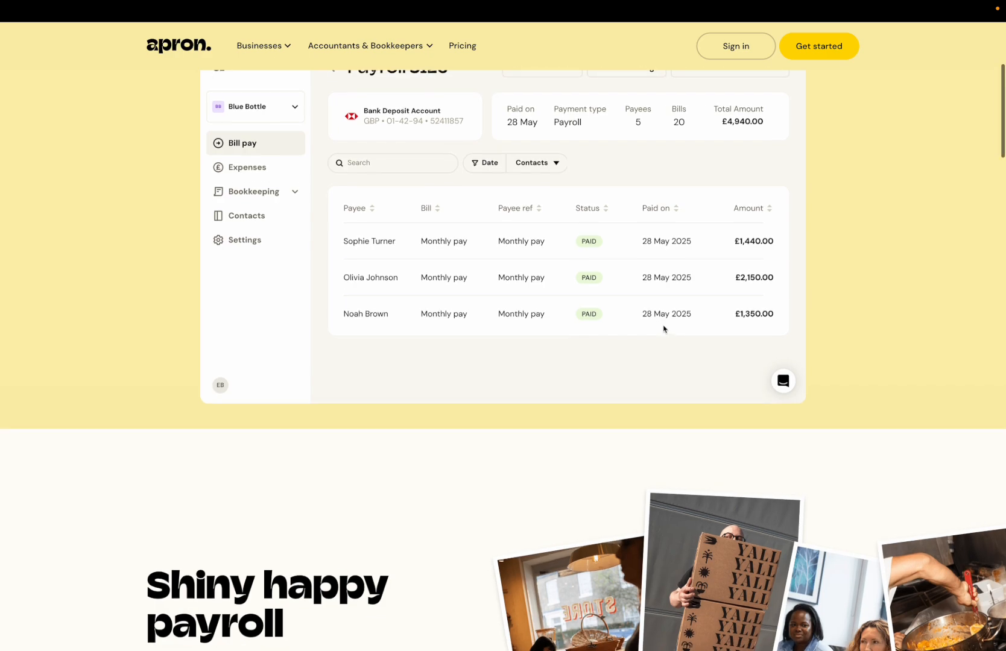
scroll(664, 329, "down", 1)
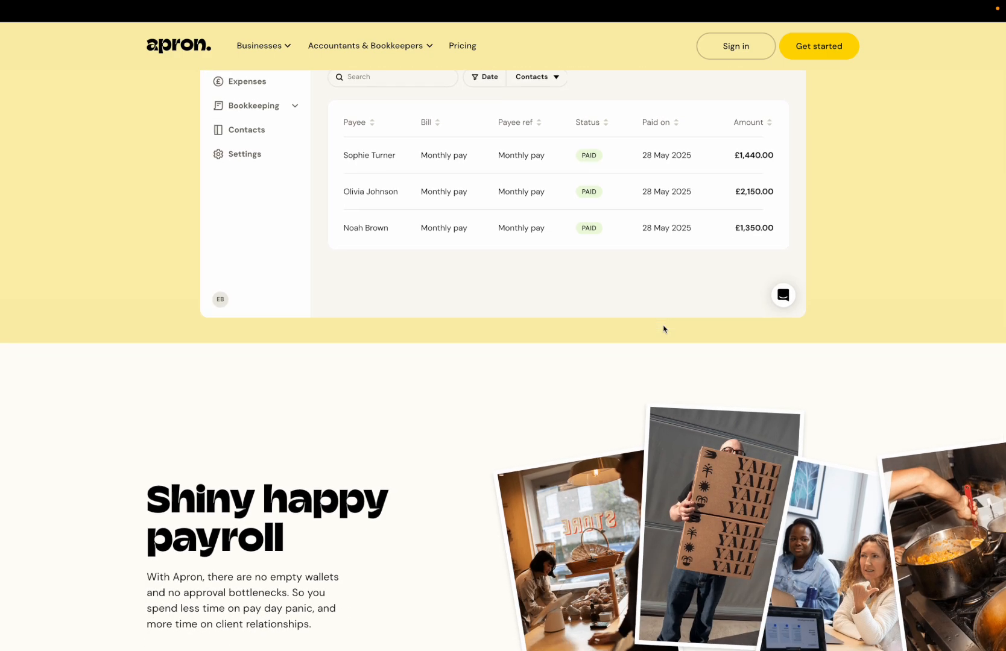
scroll(663, 329, "down", 4)
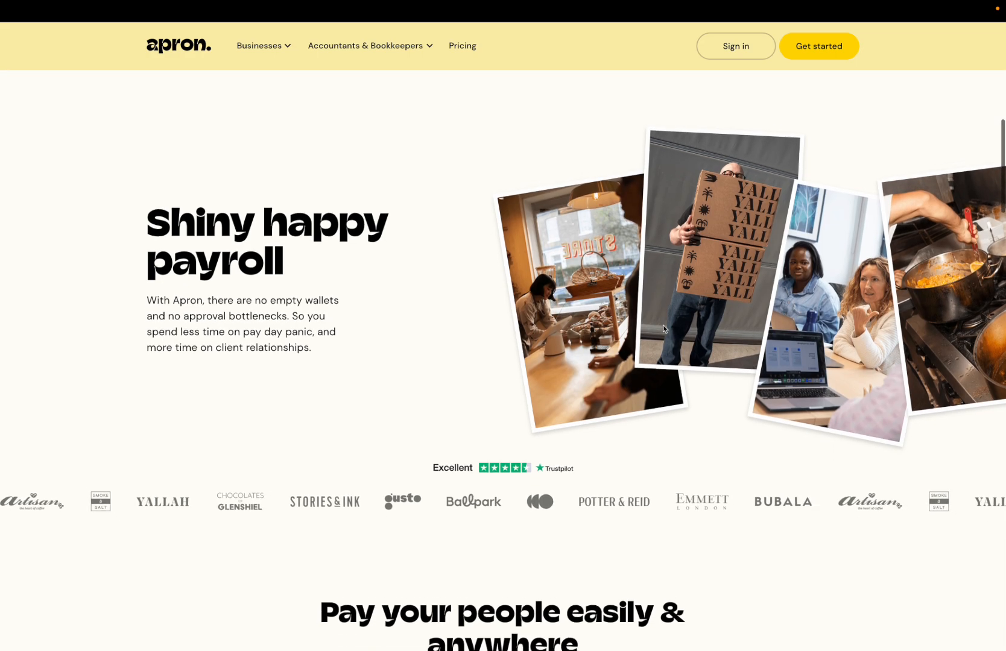
scroll(663, 329, "down", 3)
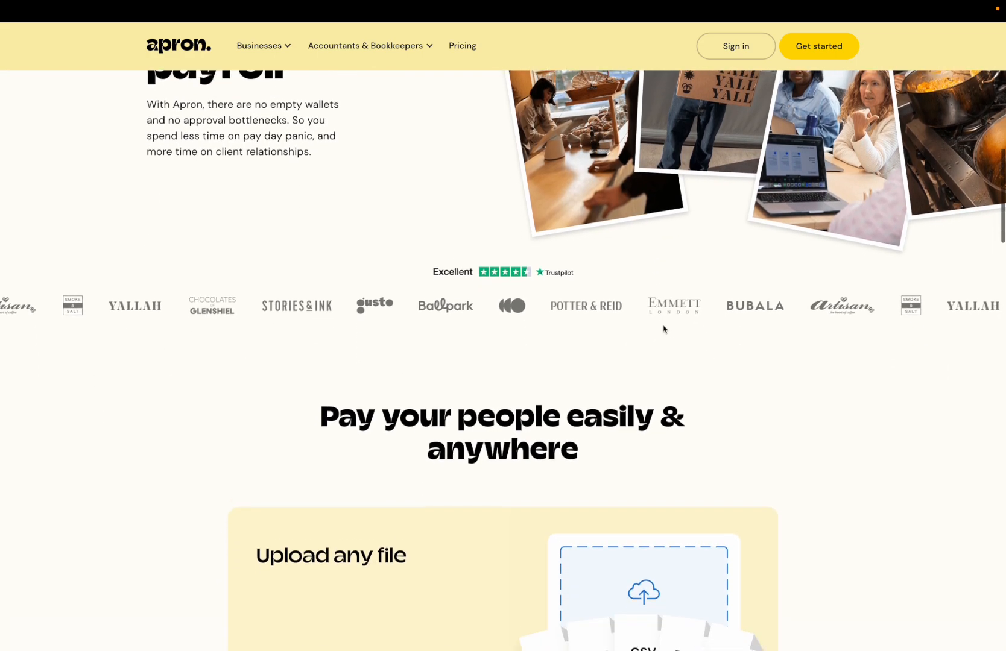
scroll(663, 329, "down", 2)
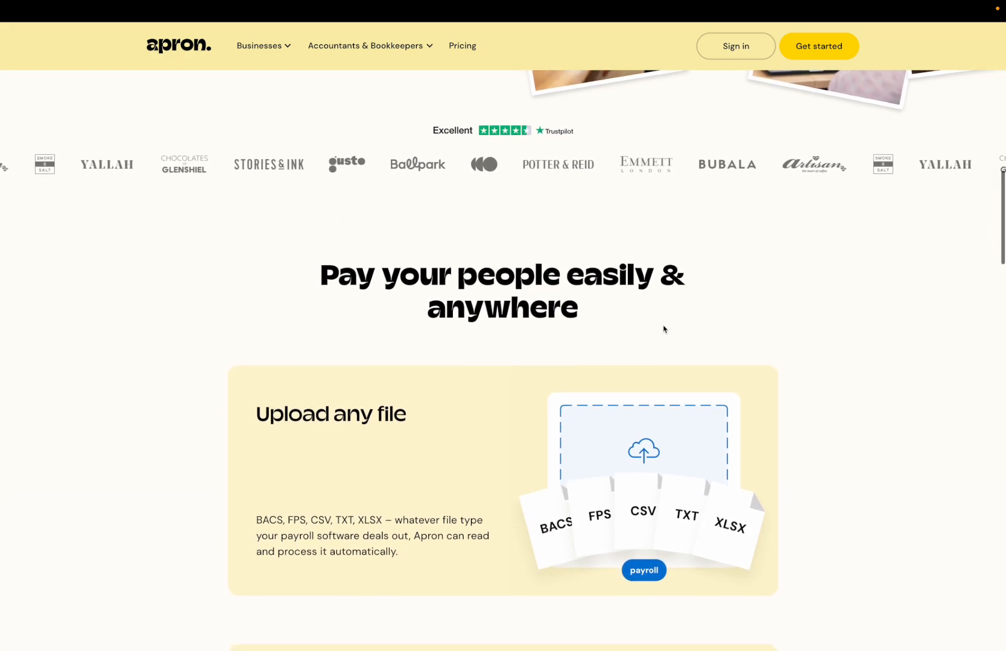
scroll(663, 329, "down", 1)
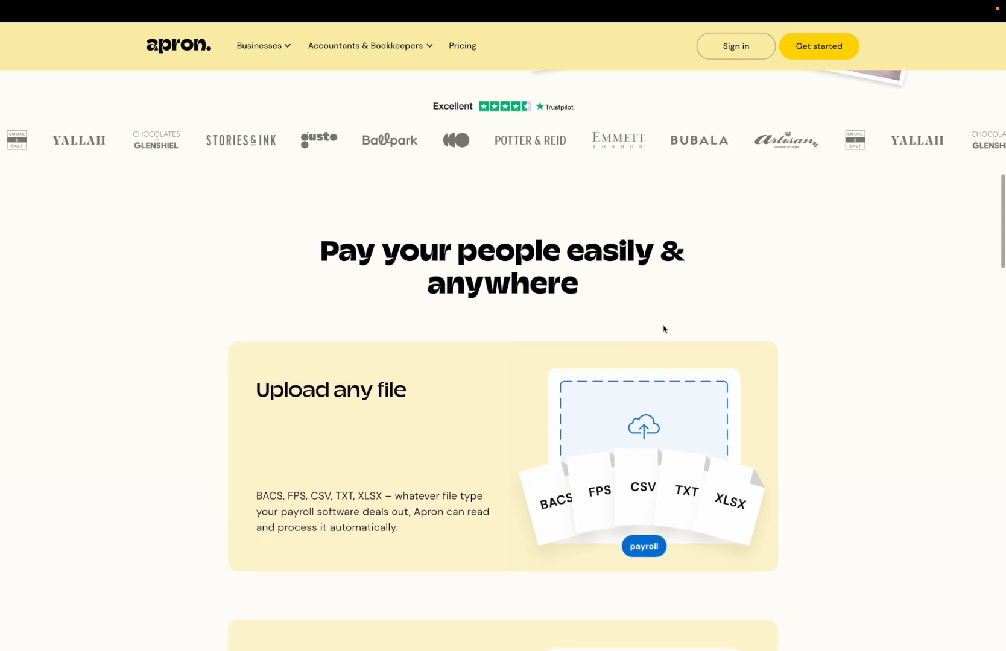
scroll(663, 329, "down", 1)
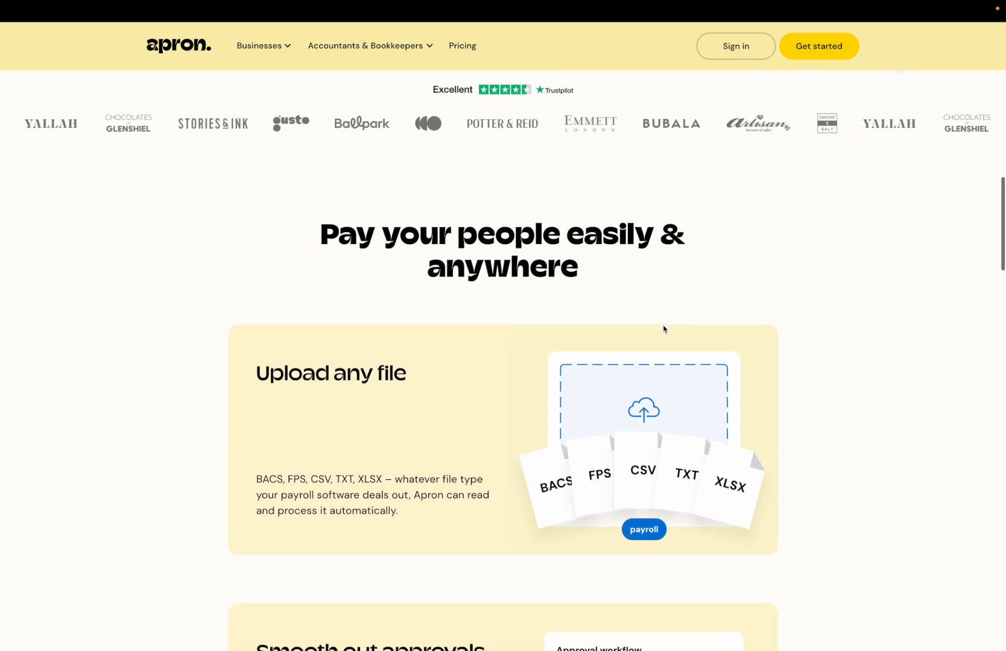
scroll(663, 328, "down", 3)
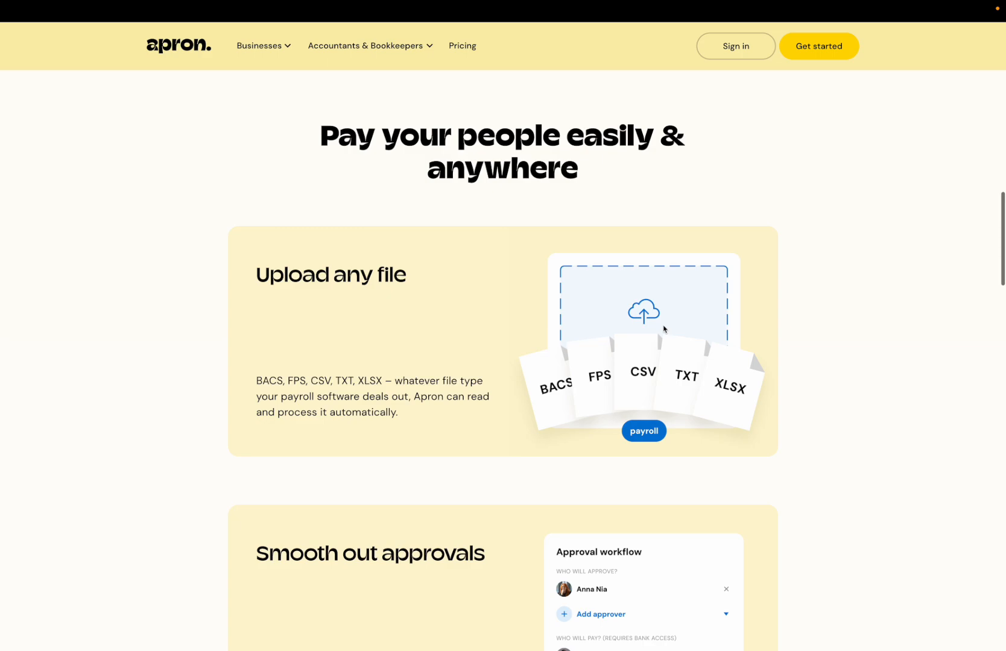
scroll(664, 329, "down", 2)
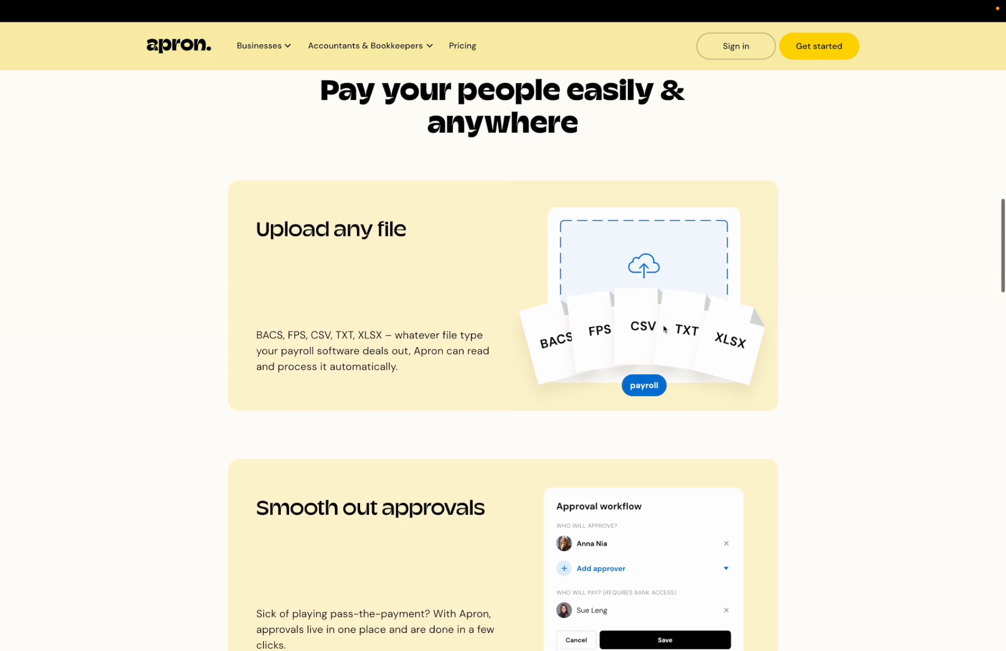
scroll(664, 328, "down", 1)
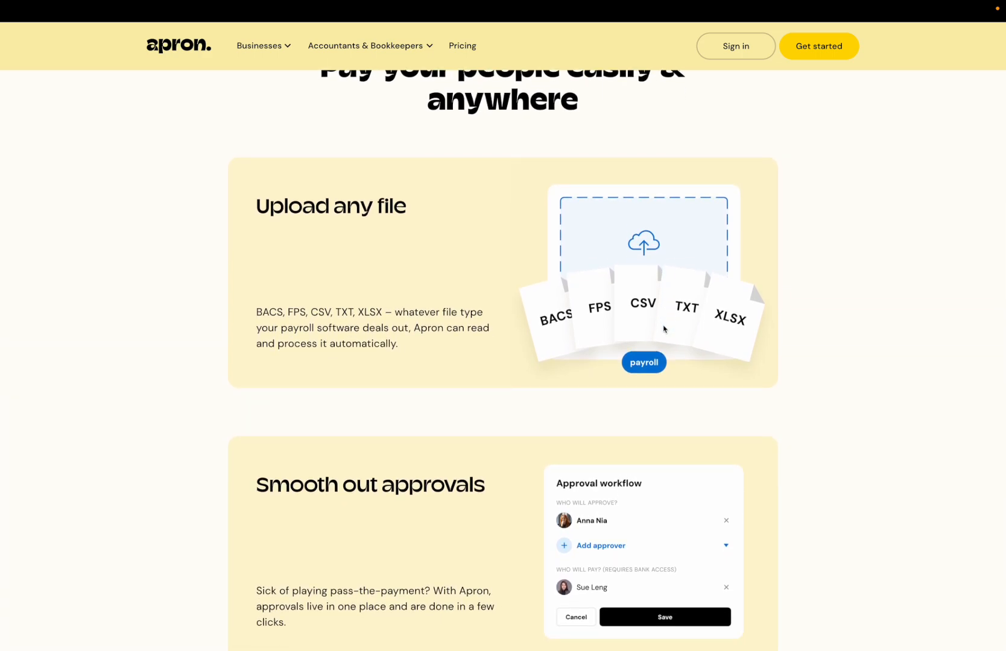
scroll(663, 329, "down", 2)
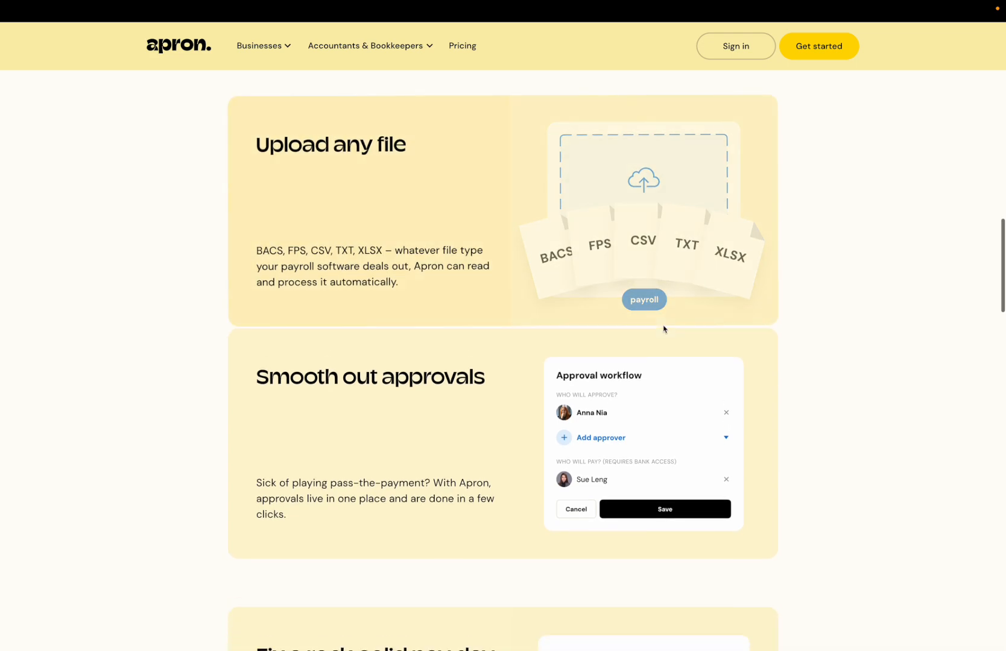
scroll(663, 329, "down", 2)
scroll(664, 329, "down", 5)
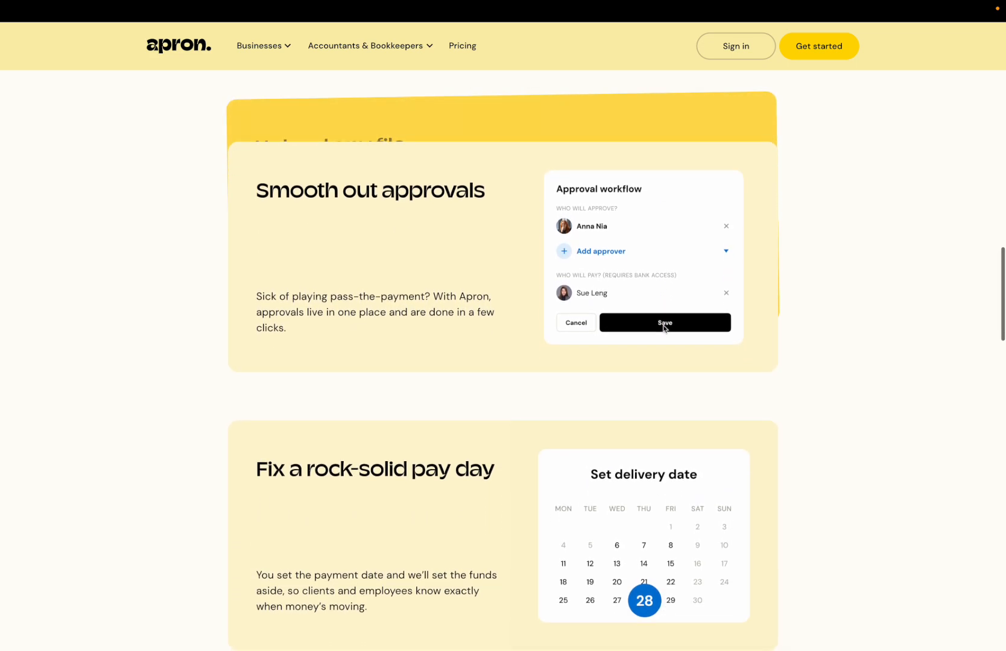
scroll(663, 328, "down", 5)
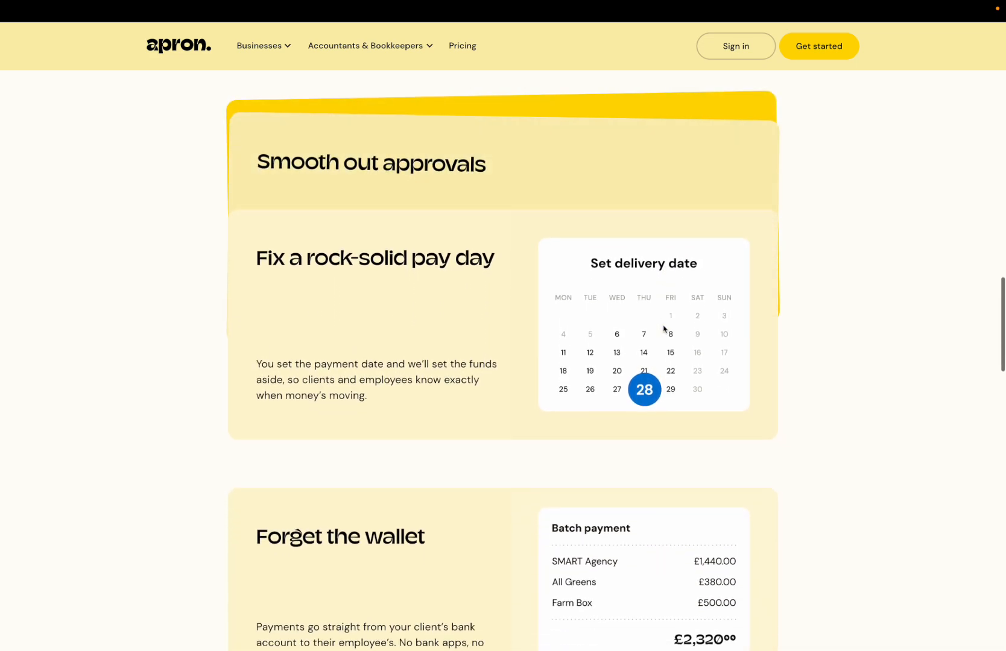
scroll(663, 329, "down", 4)
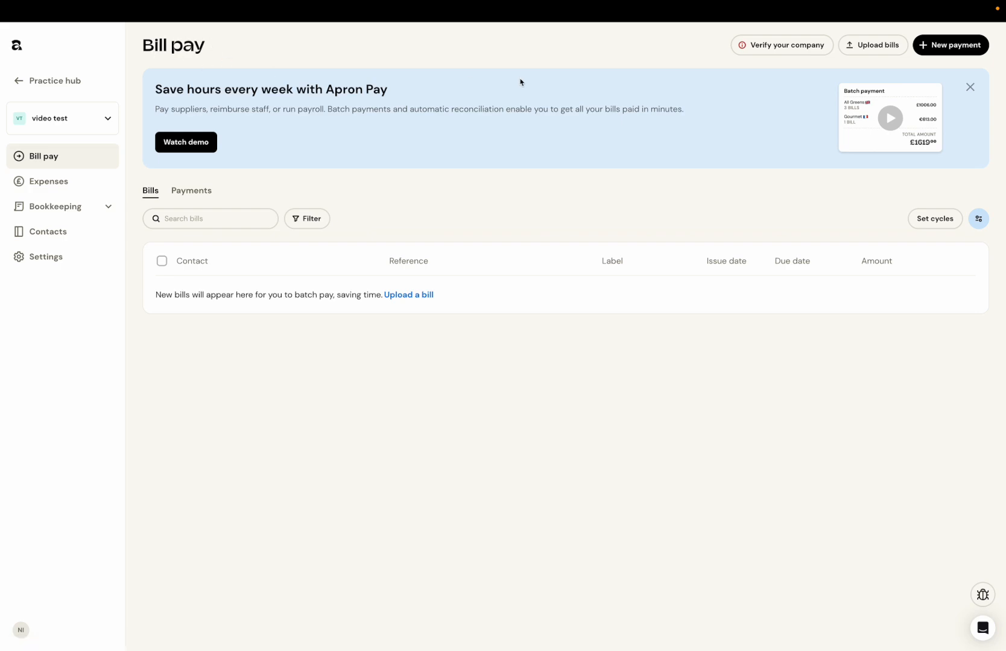
Step: Try to start a new payment for the video test company, dismissing the company verification request
mouse_move(965, 11)
left_click(956, 54)
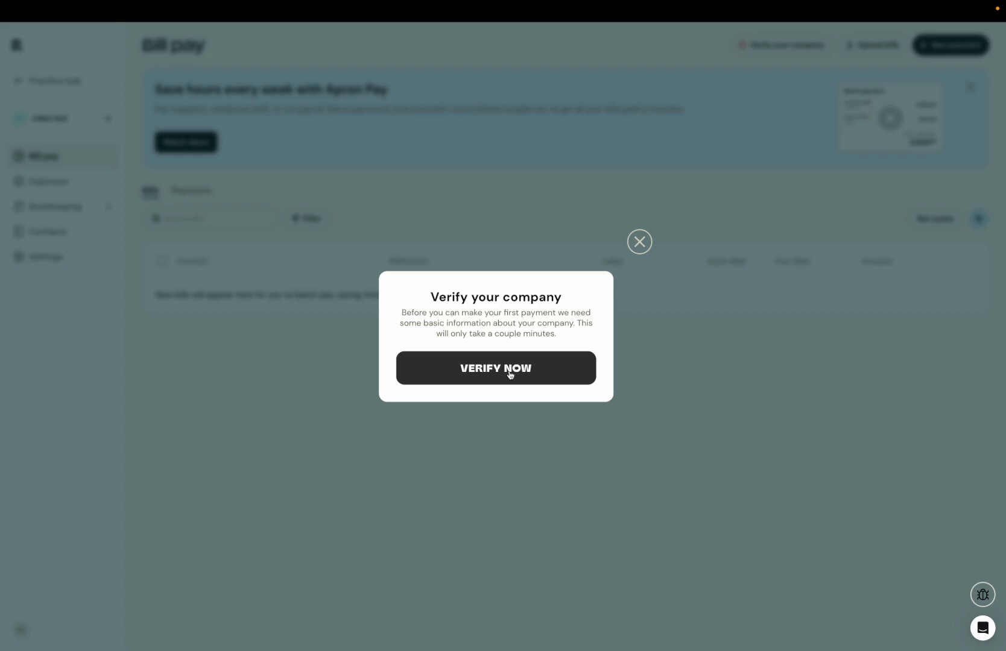
left_click(639, 242)
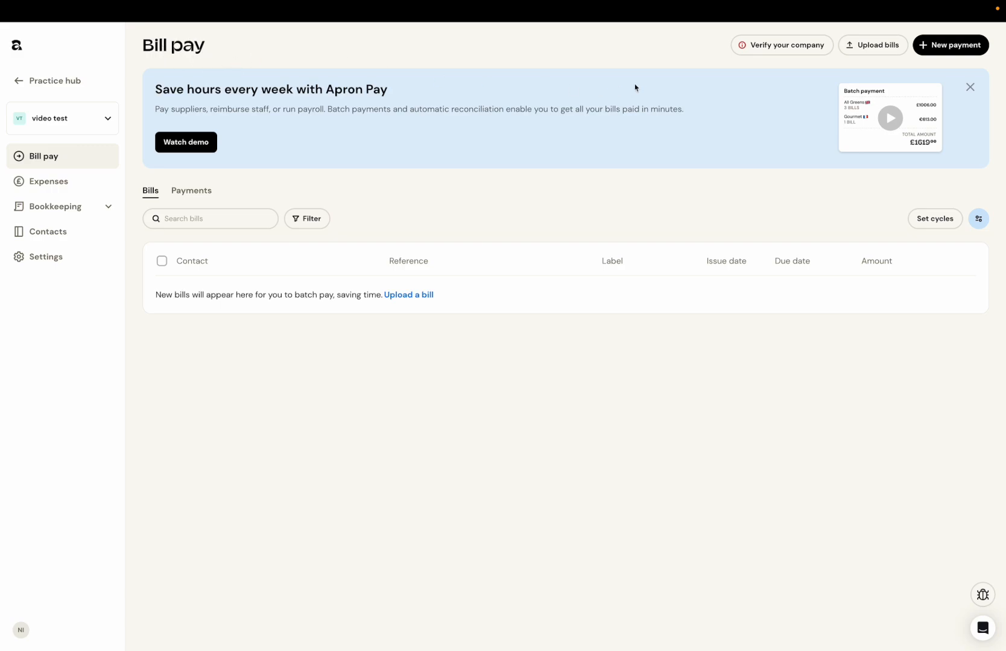
left_click(956, 48)
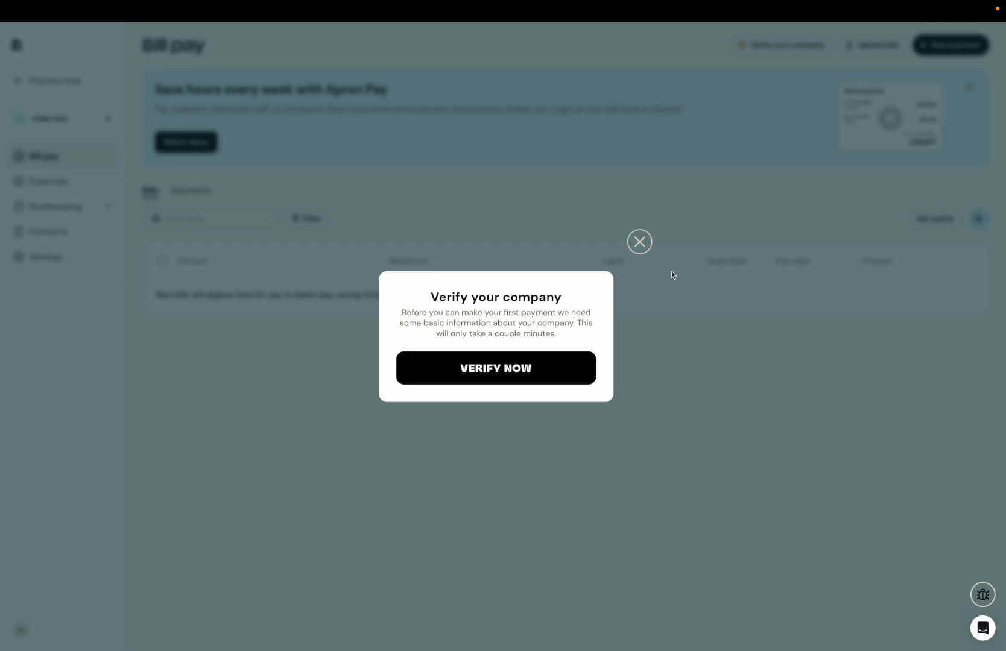
left_click(640, 243)
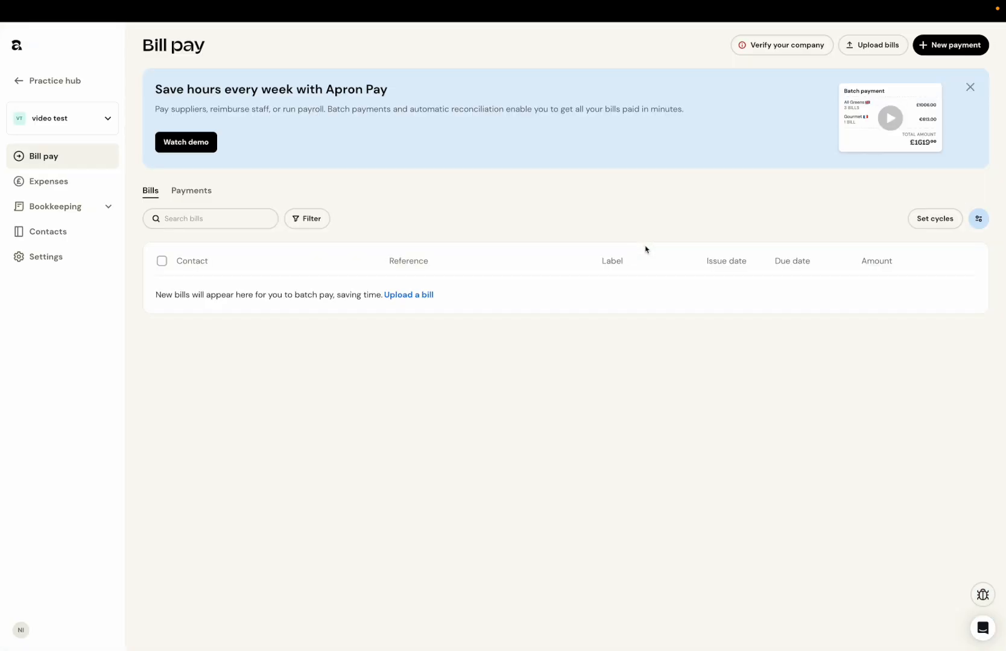
Step: Switch the active company to FIN NDT LIMITED
left_click(89, 115)
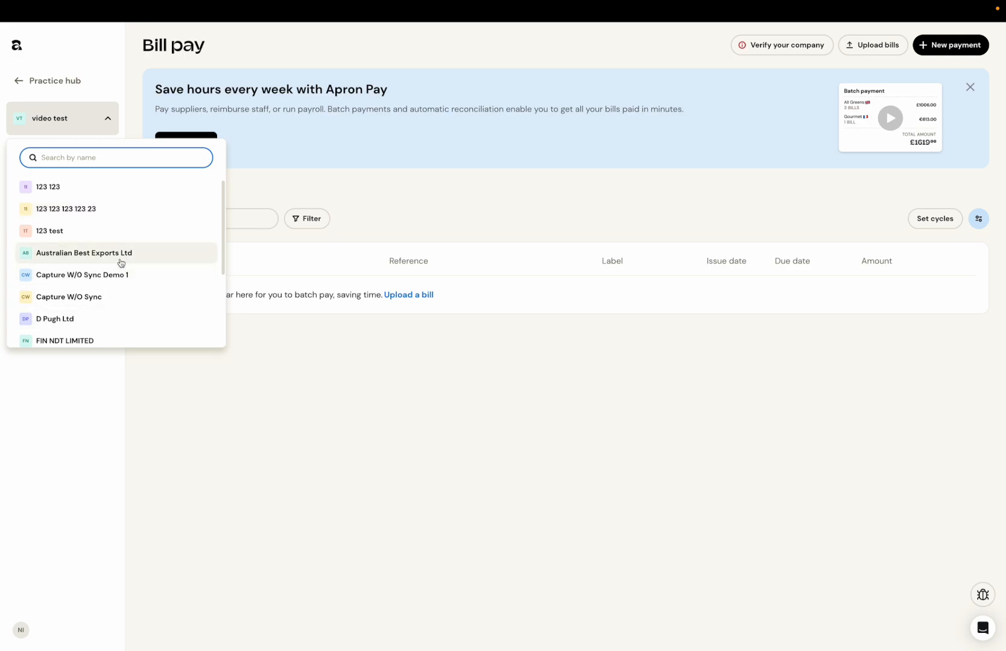
left_click(85, 253)
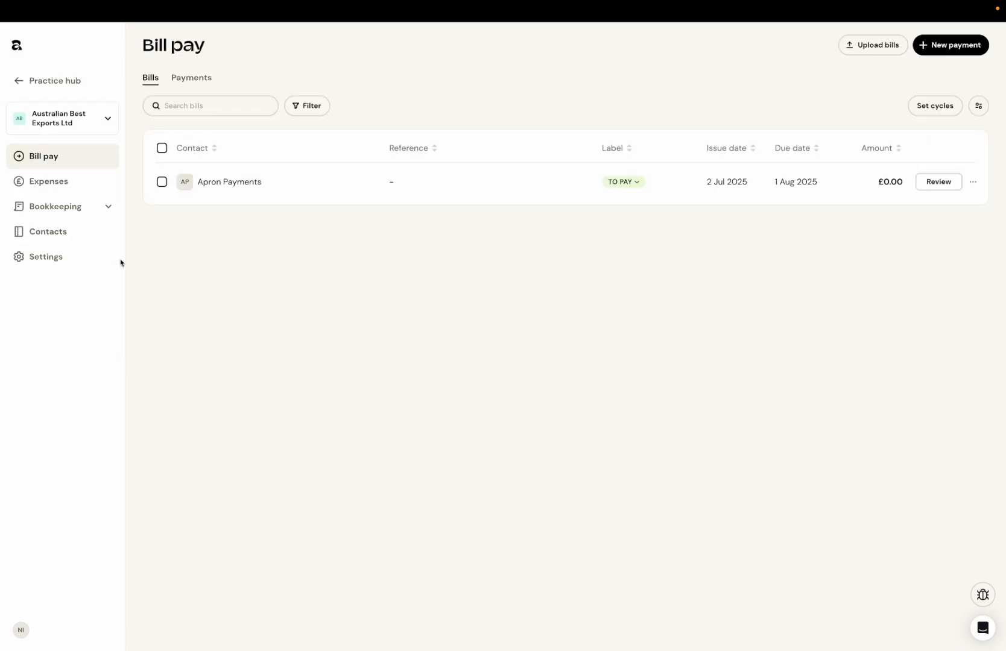
left_click(75, 118)
left_click(89, 341)
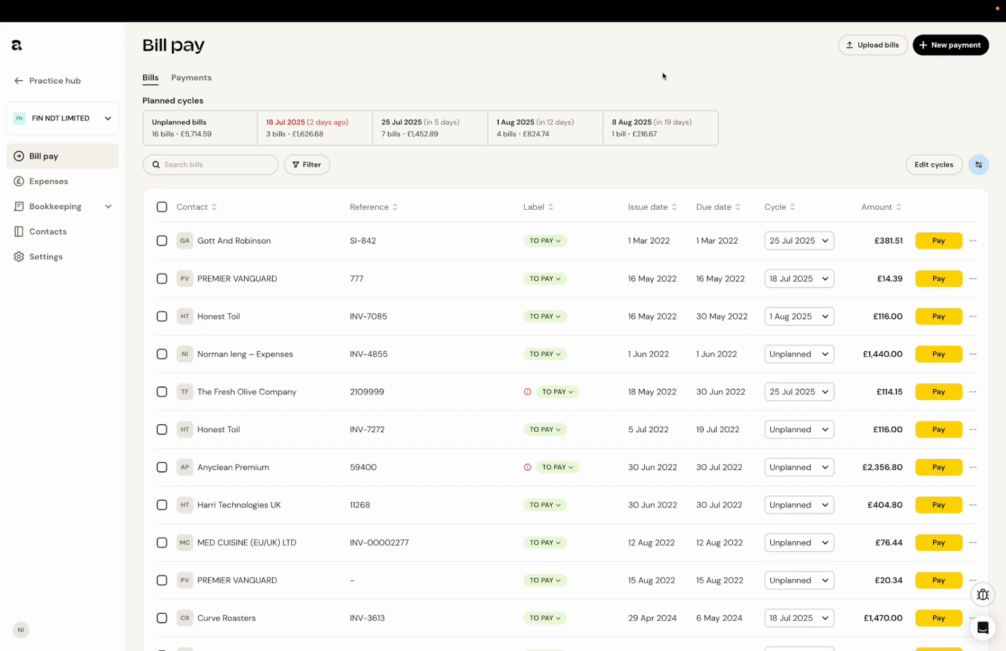
Step: Create a new payment by uploading the Payroll Template CSV from the Partner Resource folder as the payroll file
left_click(944, 50)
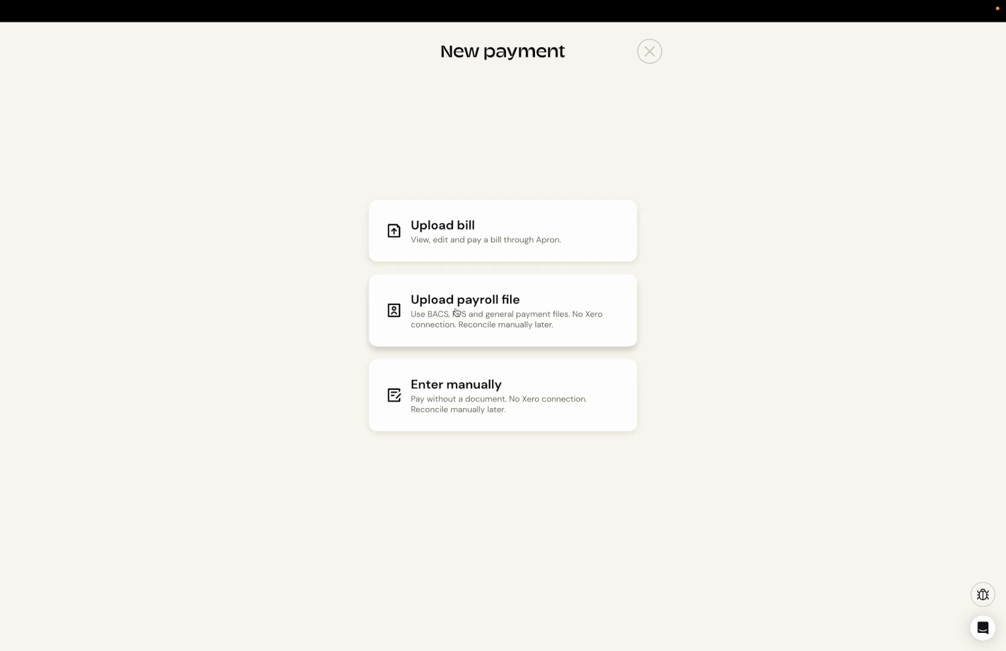
left_click(500, 314)
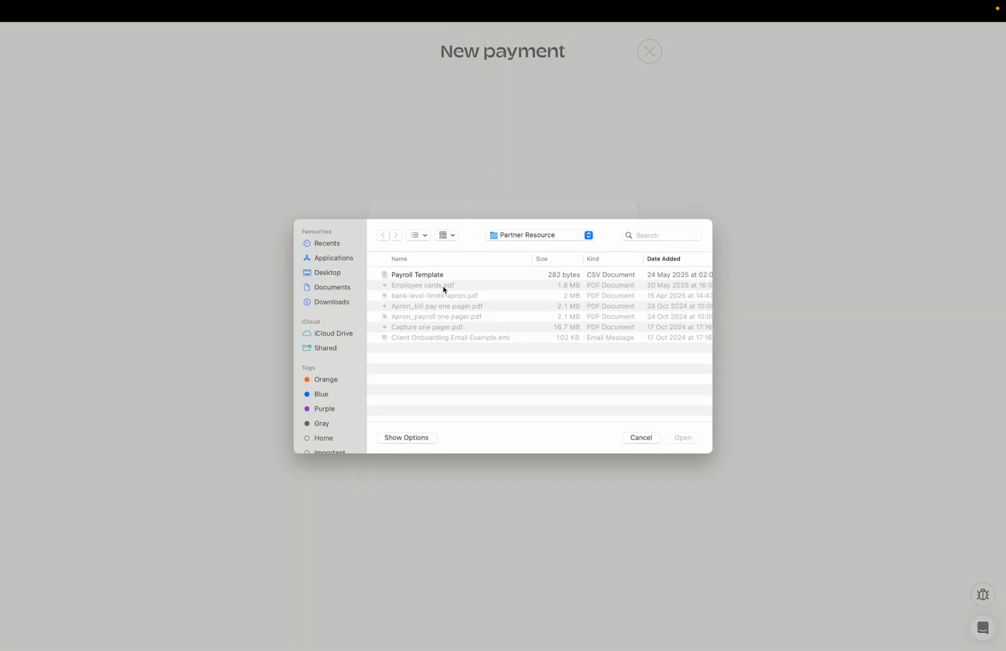
left_click(436, 277)
left_click(678, 437)
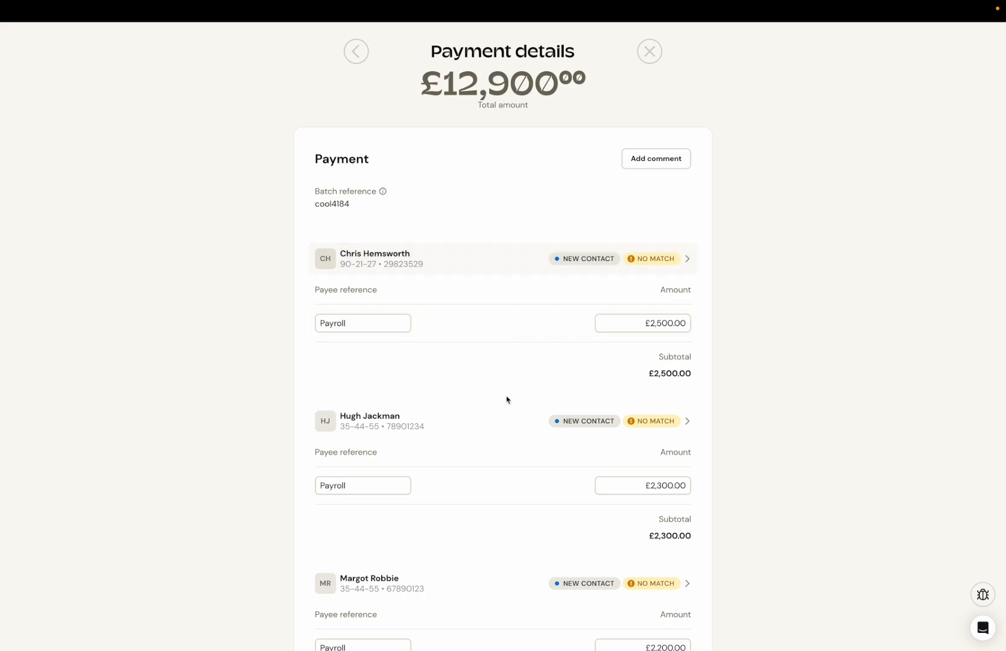
Step: Review the imported payroll payments and check the first payee's contact details
scroll(499, 427, "down", 1)
scroll(501, 428, "down", 3)
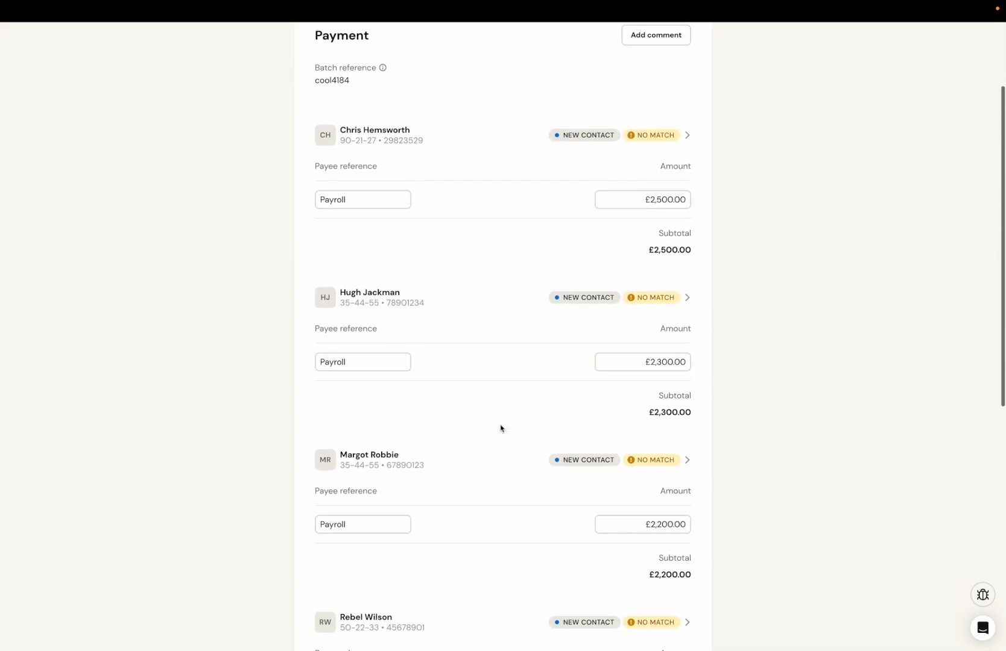
scroll(501, 428, "up", 2)
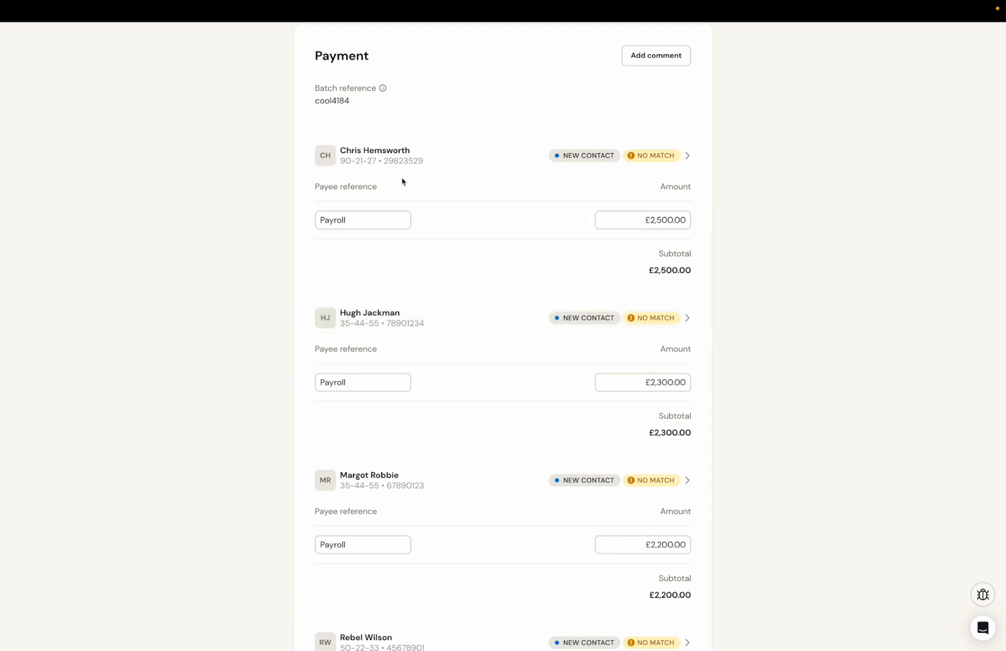
left_click(433, 166)
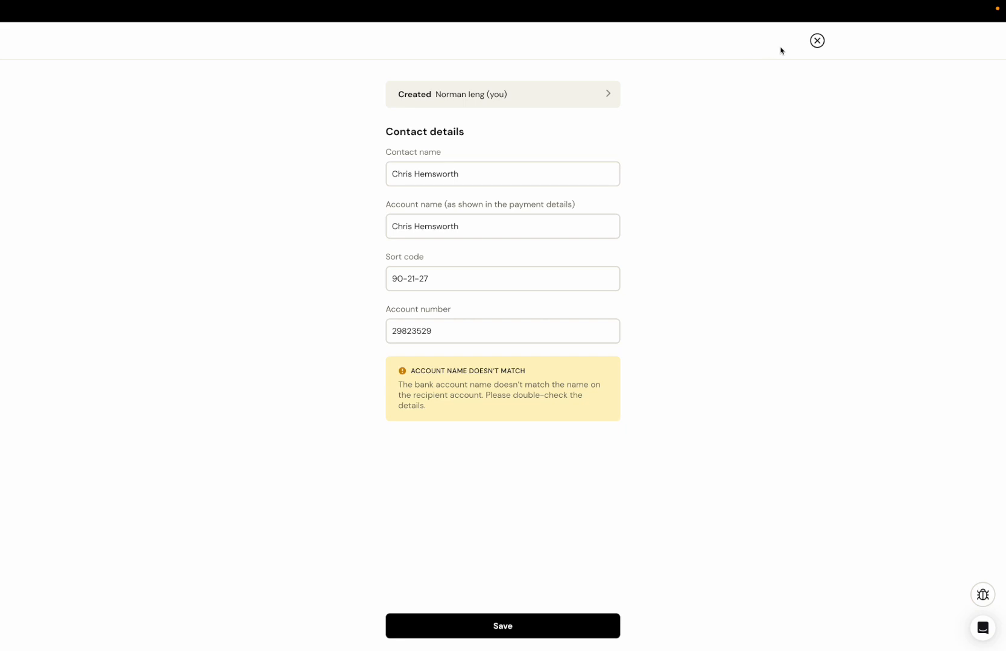
left_click(817, 40)
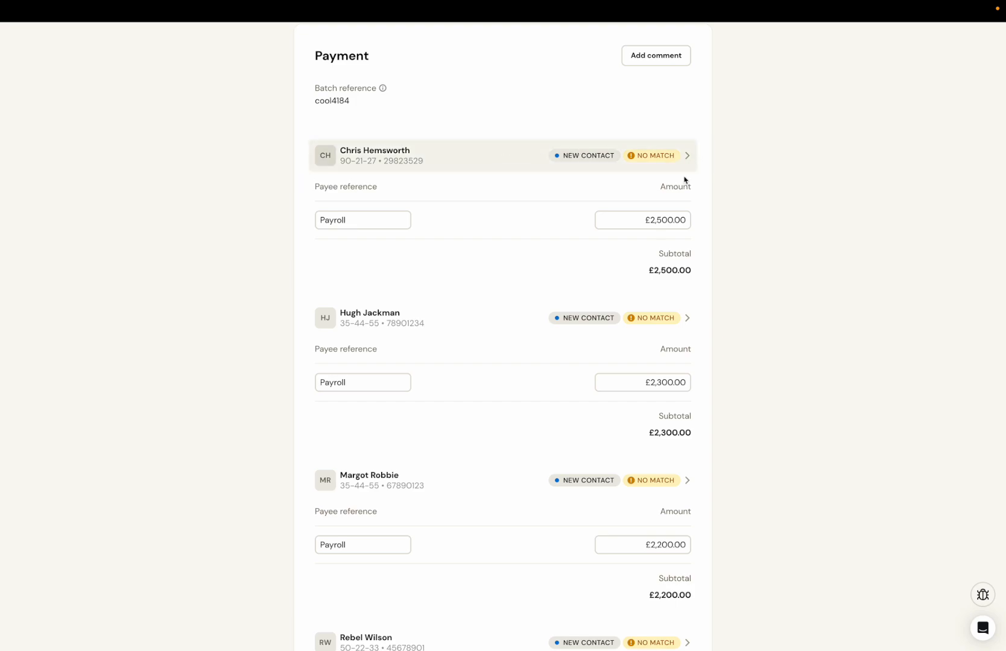
Step: Examine the activity log of the first payee's contact record and return to the contact details
scroll(684, 181, "down", 2)
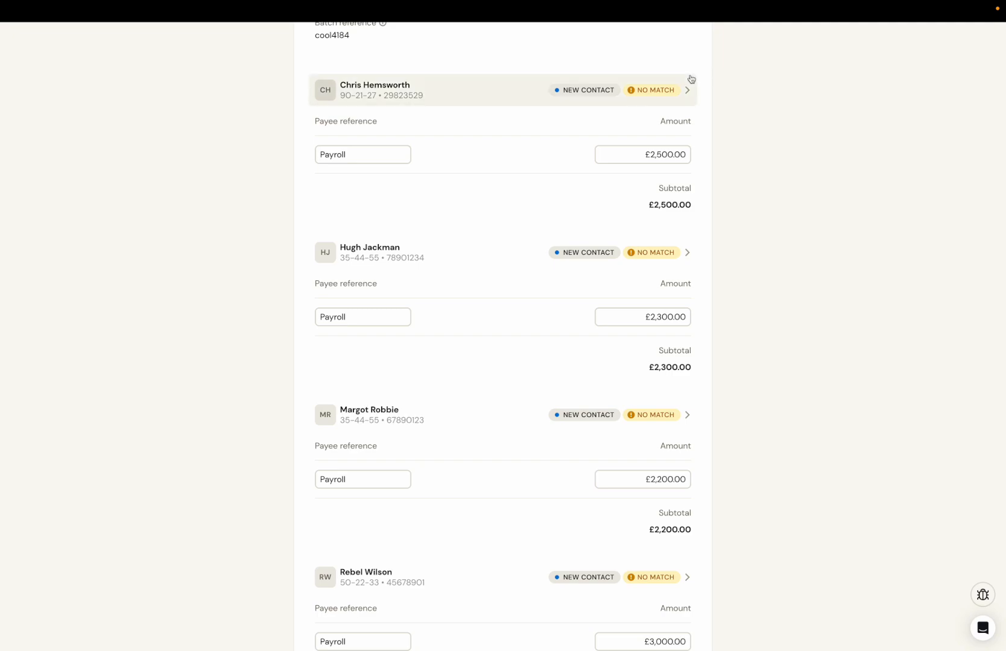
left_click(669, 94)
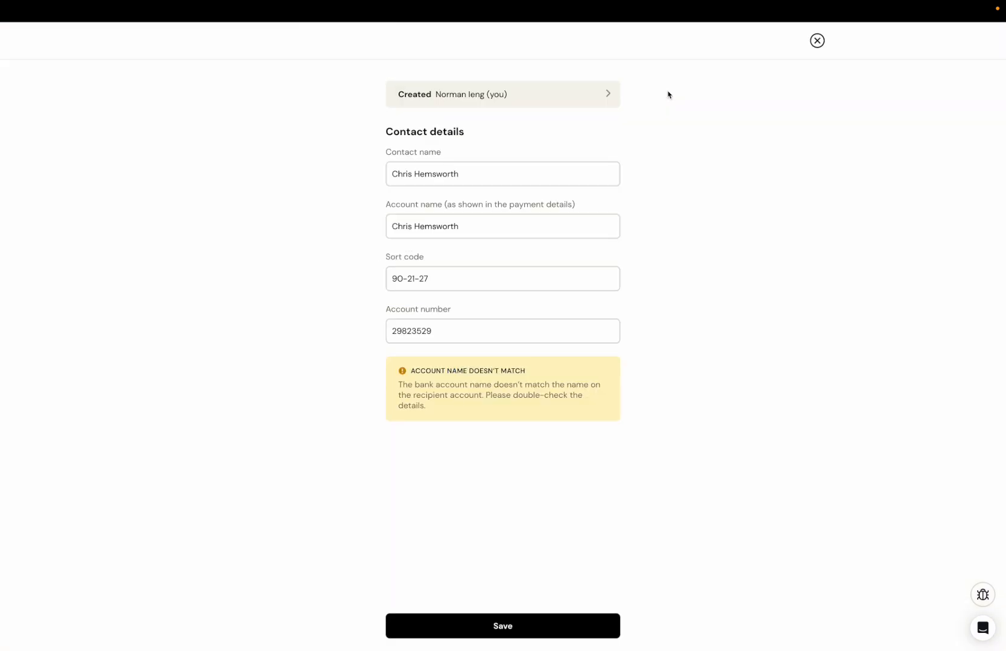
left_click(550, 90)
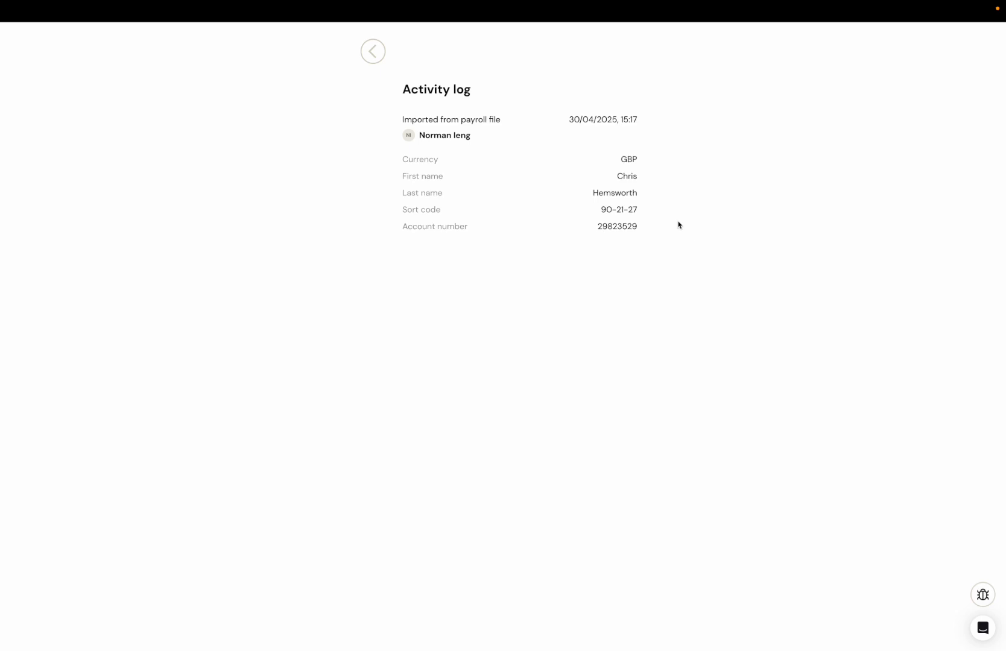
left_click(374, 59)
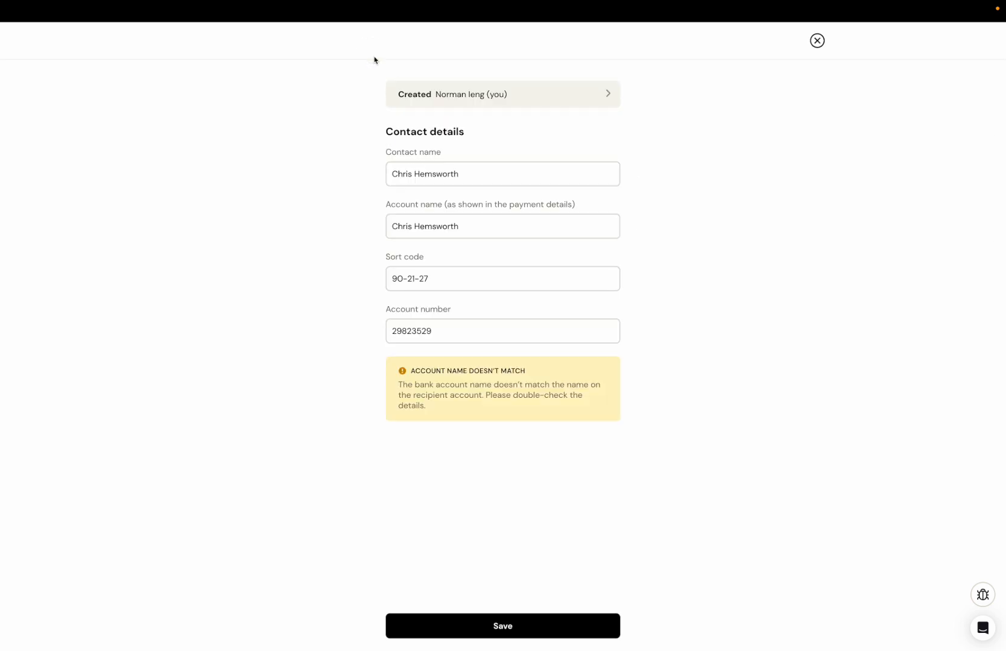
Step: Close the first payee's contact details and return to the start of the payment details
left_click(818, 40)
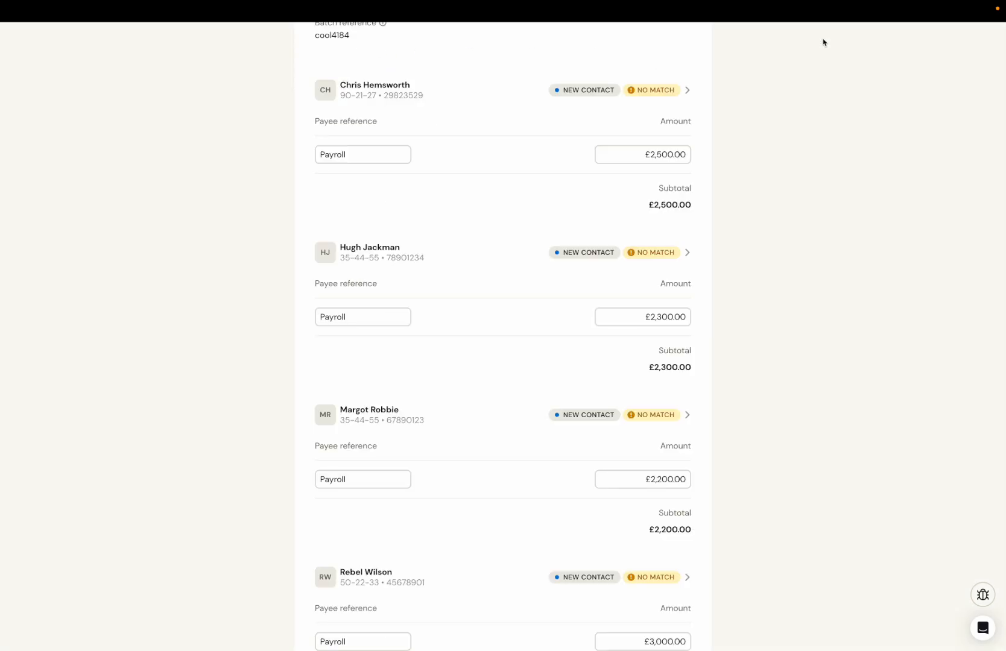
scroll(694, 190, "up", 4)
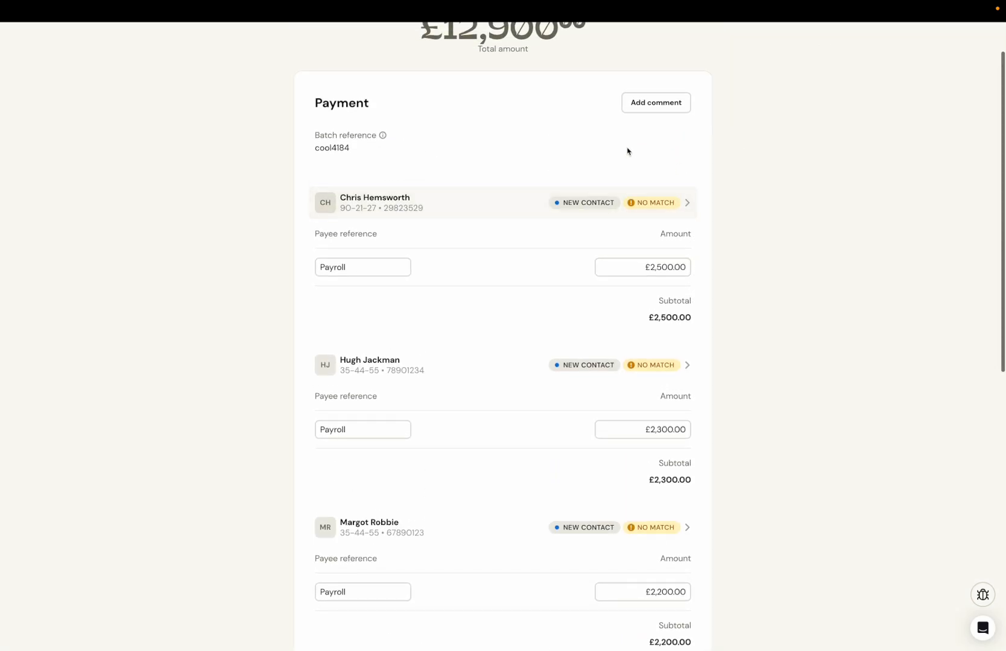
scroll(530, 173, "up", 1)
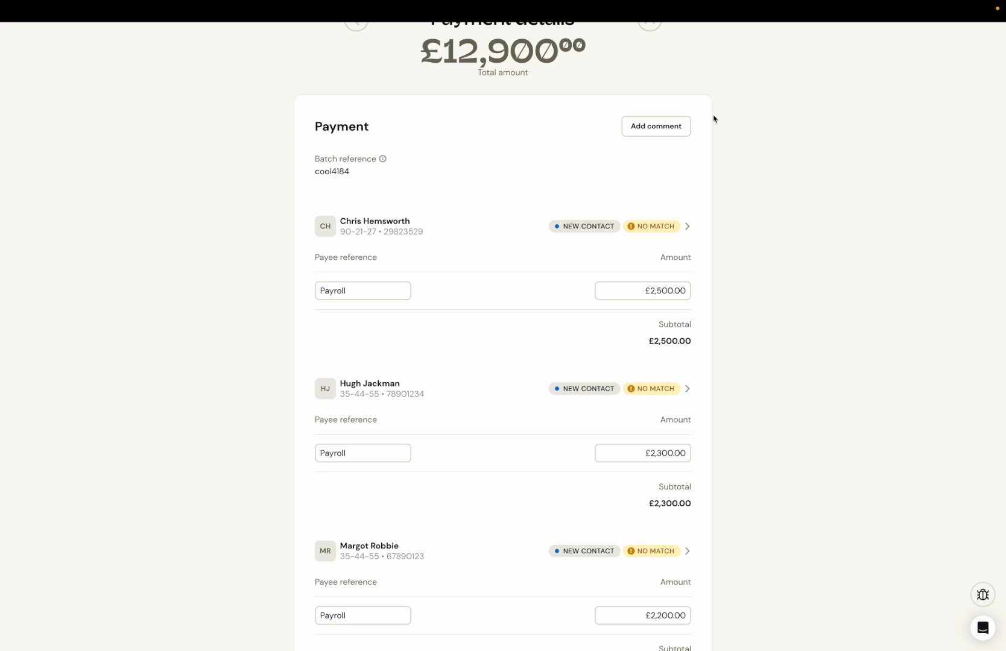
Step: Draft a comment on the payment that mentions a team member and says "hi", and close the comments without sending it
left_click(682, 132)
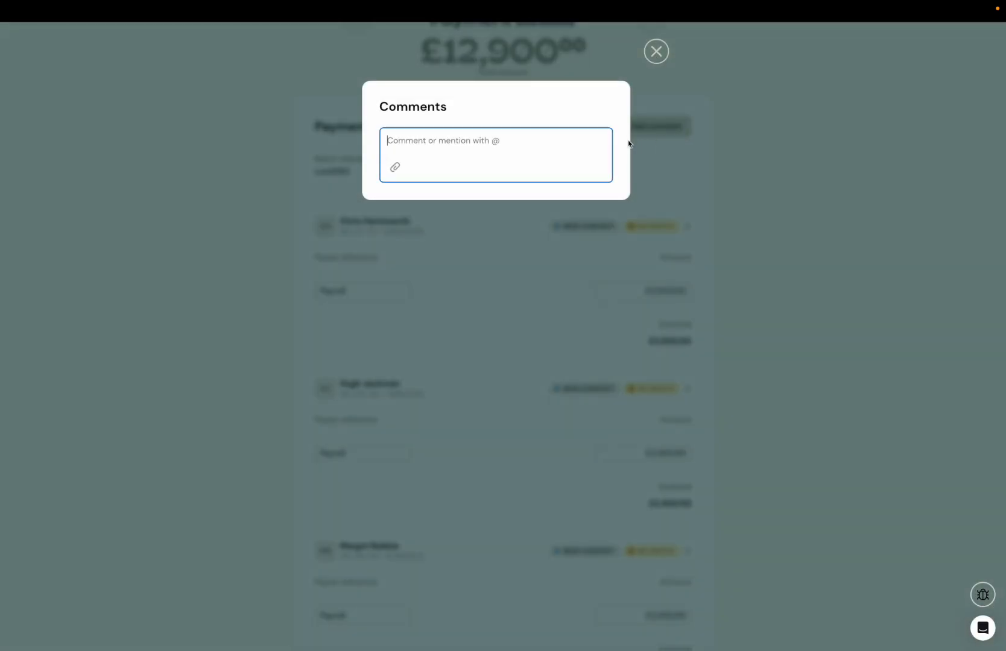
type("@")
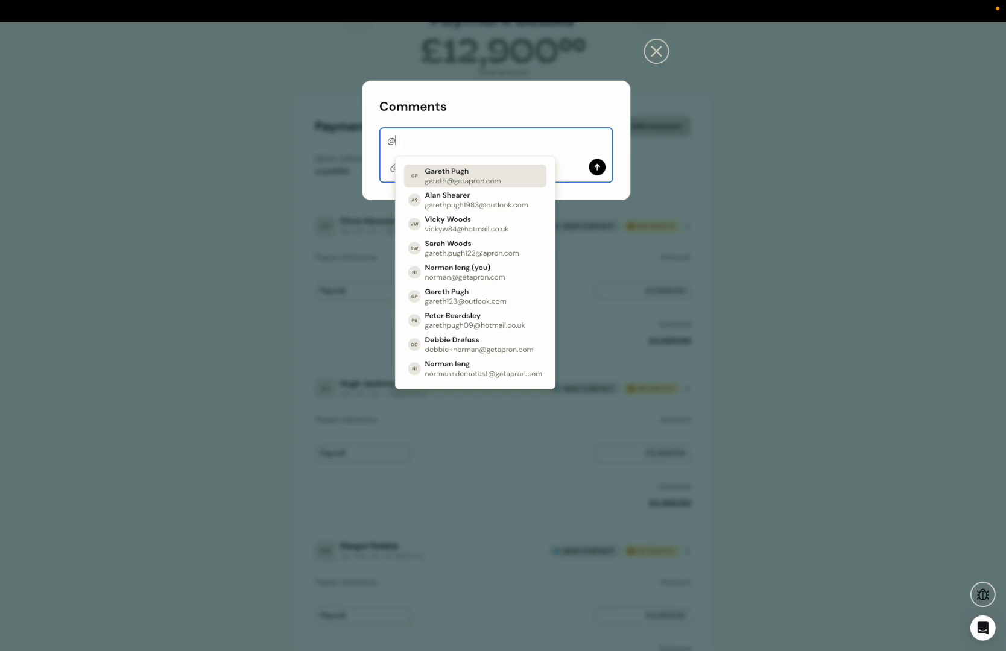
left_click(471, 223)
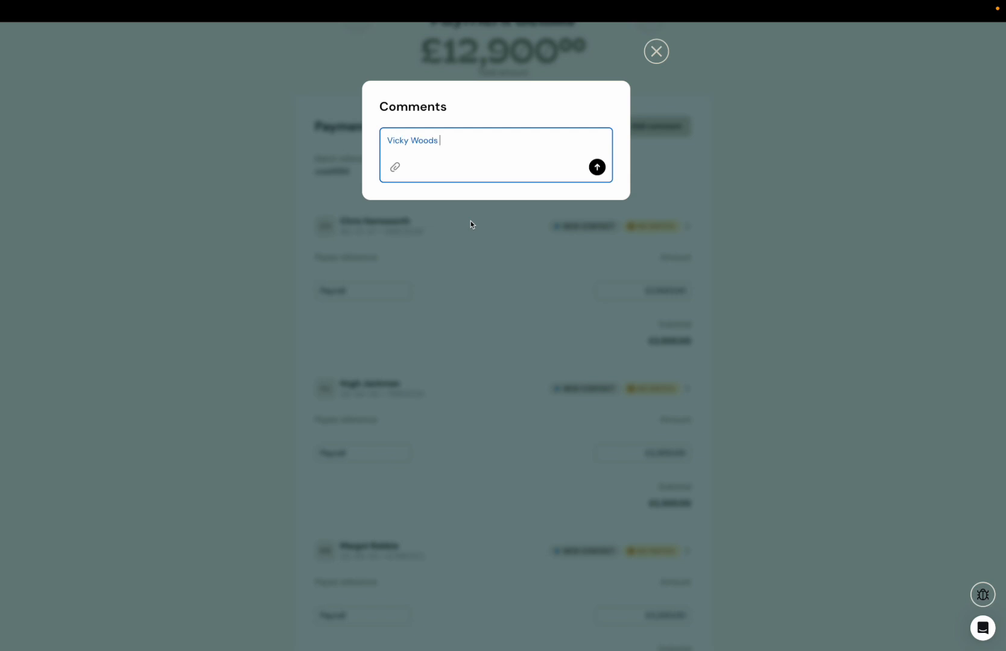
type("hi")
left_click(656, 52)
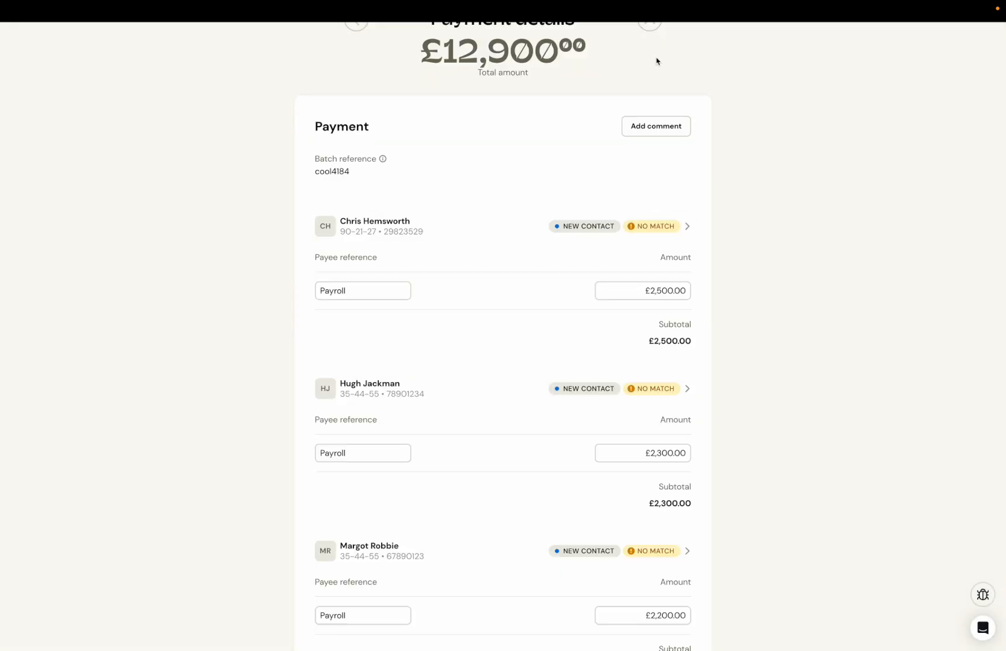
Step: Change the first payee's reference to "Payroll July" and apply the change to all references
scroll(681, 195, "down", 1)
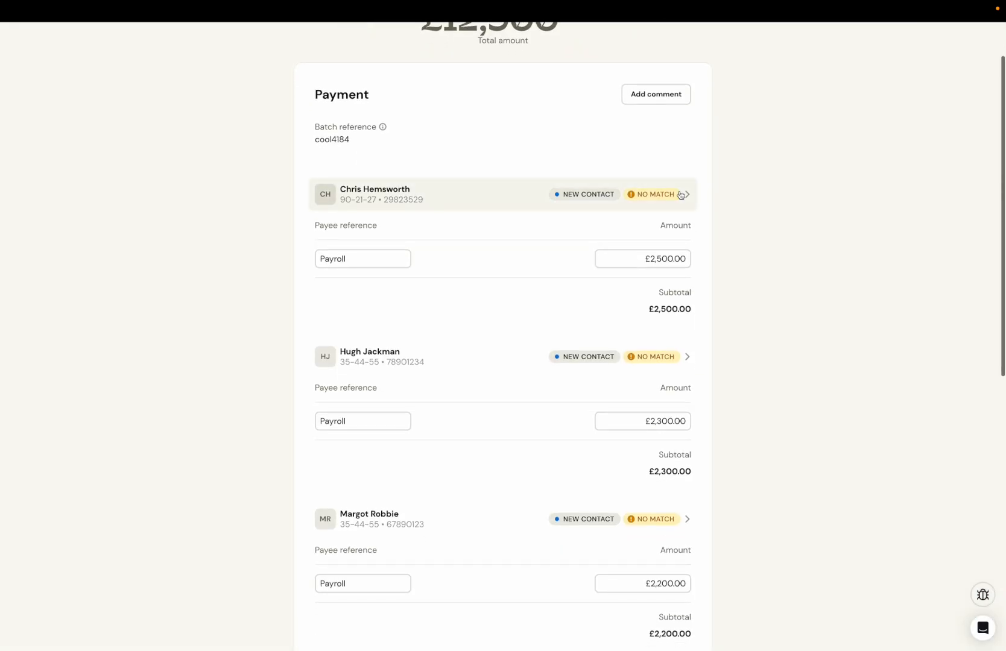
left_click(378, 258)
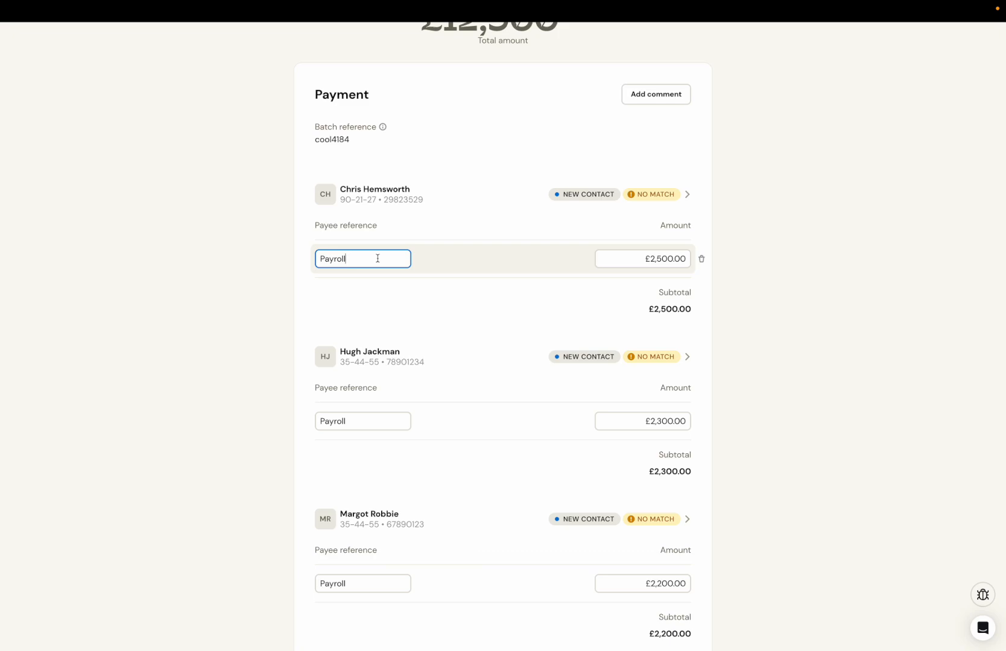
type("July")
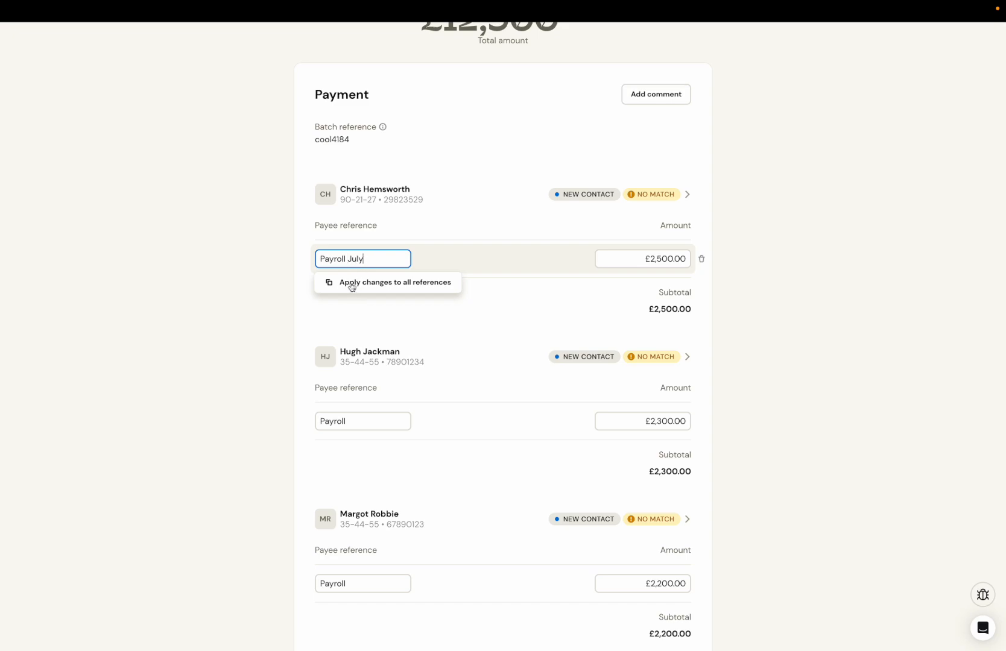
left_click(395, 287)
Step: Check the references and amounts of all remaining payees and continue to the payment method selection
scroll(413, 456, "down", 1)
scroll(413, 457, "down", 4)
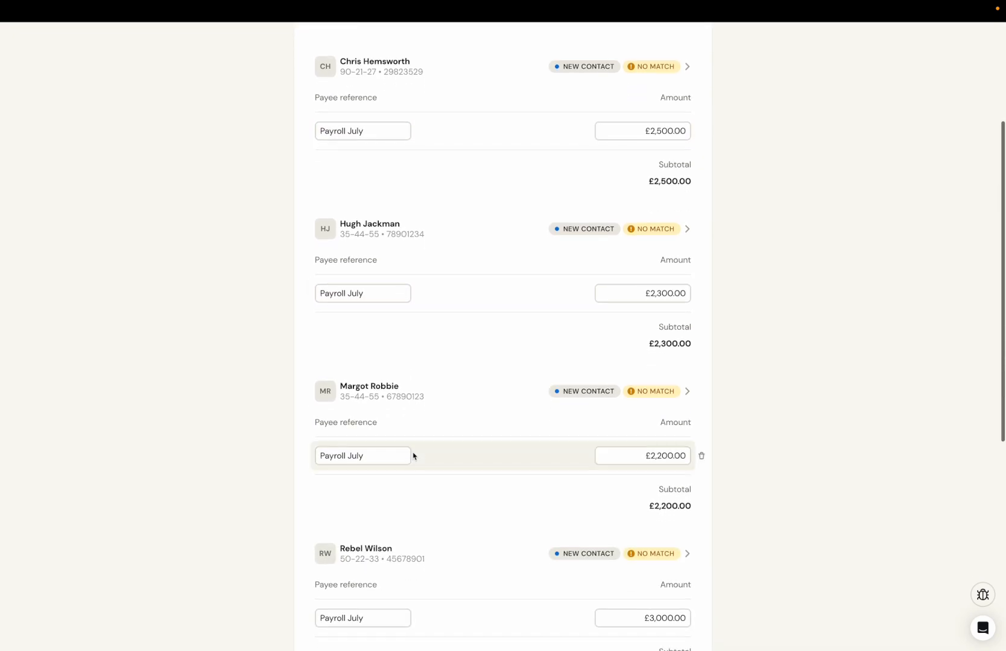
scroll(414, 456, "down", 2)
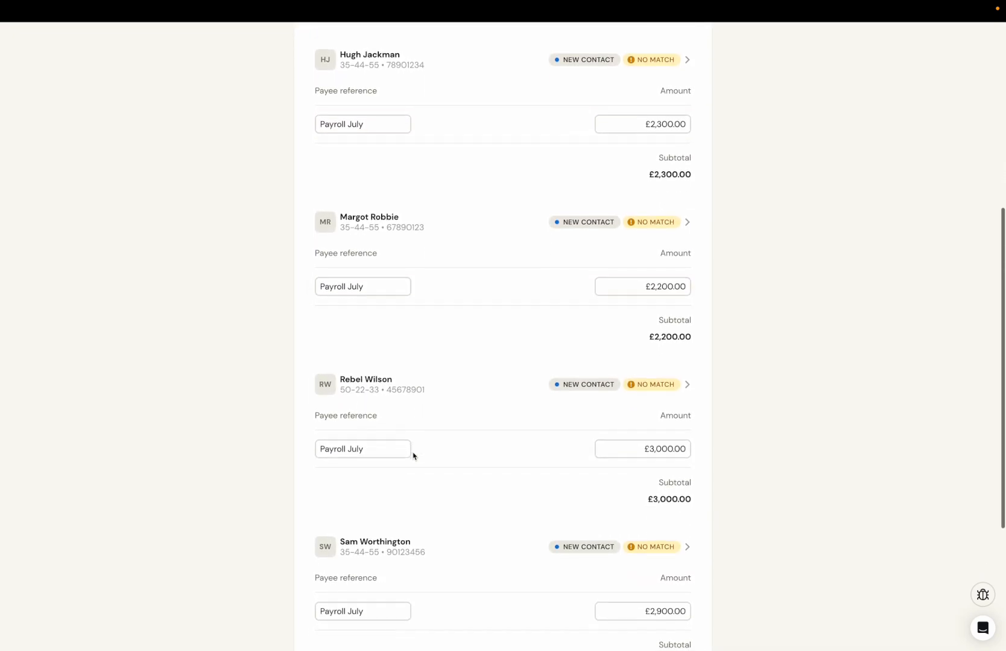
scroll(413, 457, "down", 1)
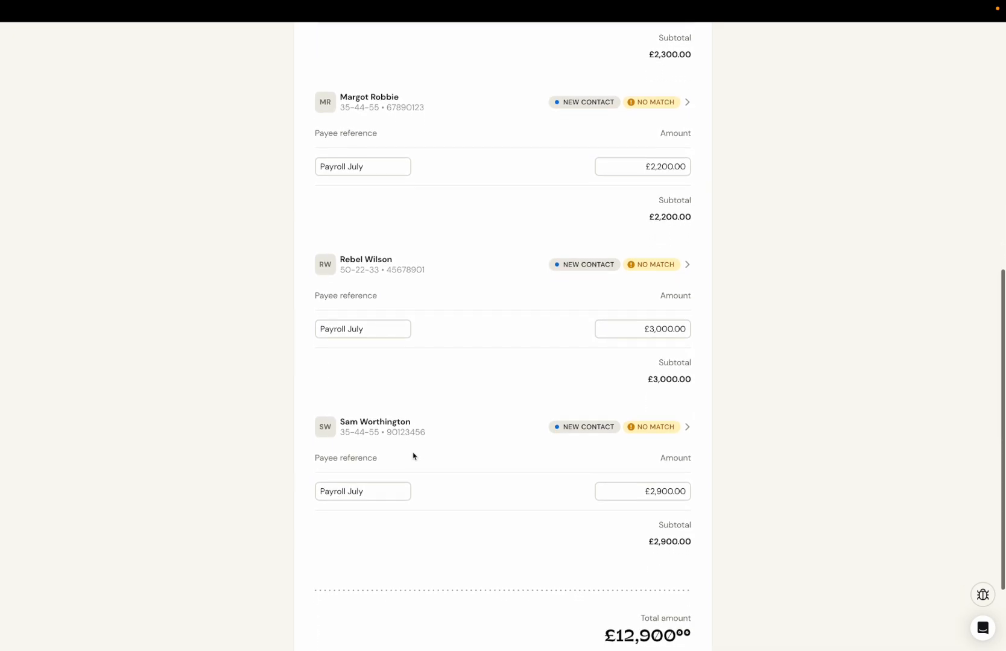
scroll(420, 461, "down", 1)
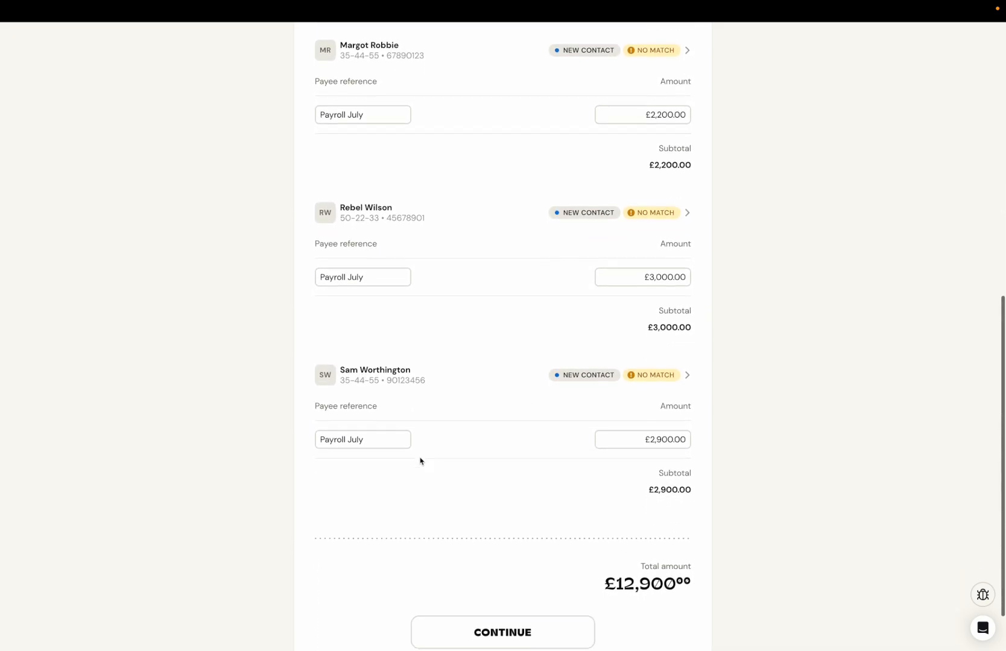
scroll(501, 486, "down", 1)
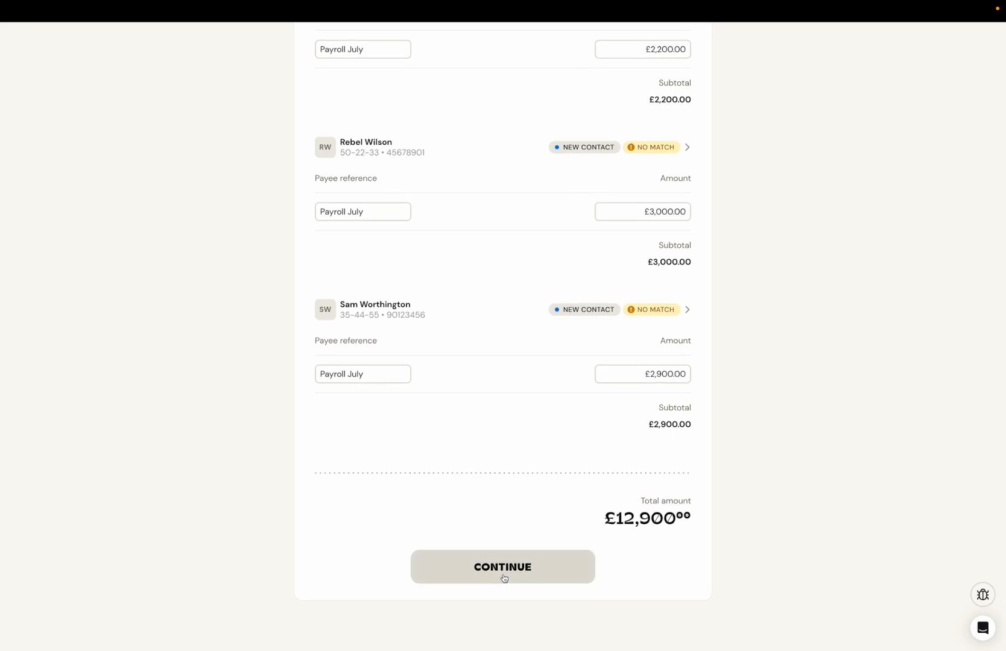
left_click(504, 578)
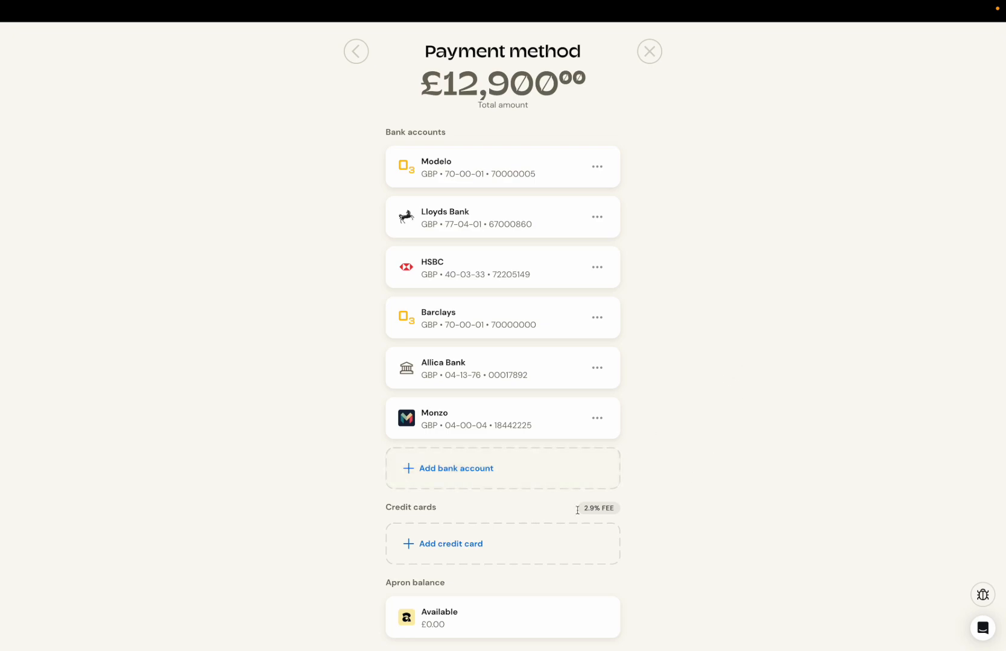
Step: View the form for adding a bank account, close it and choose Lloyds Bank as the payment method
left_click(465, 474)
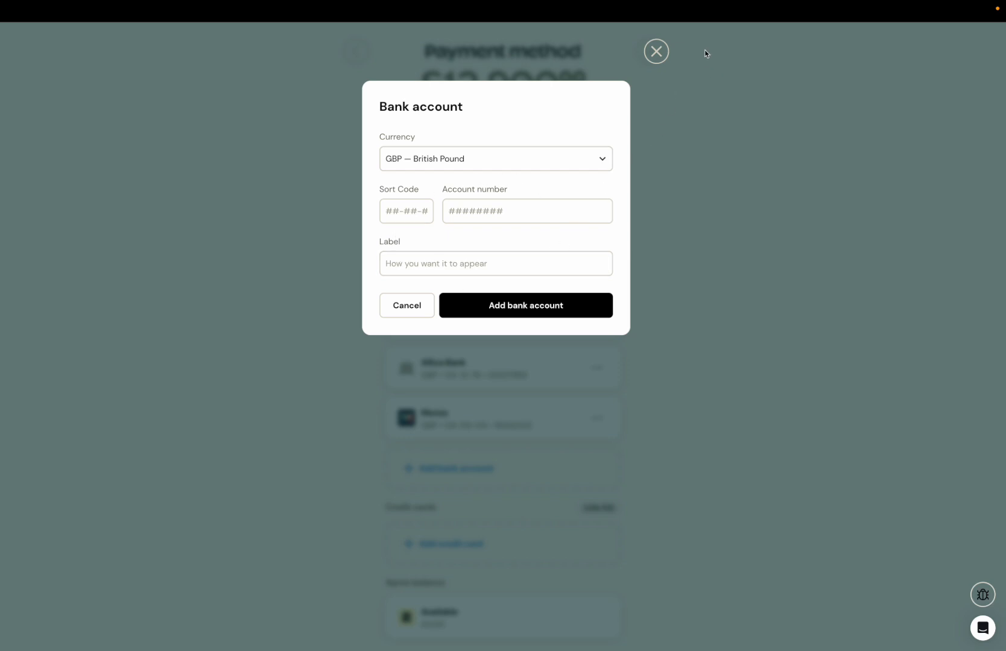
left_click(656, 51)
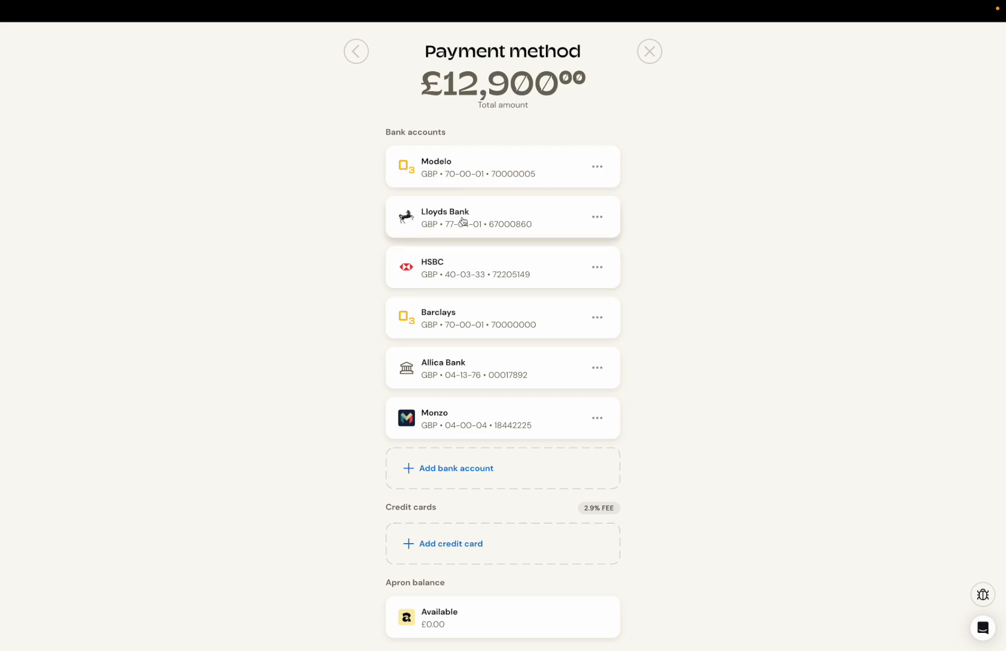
left_click(488, 223)
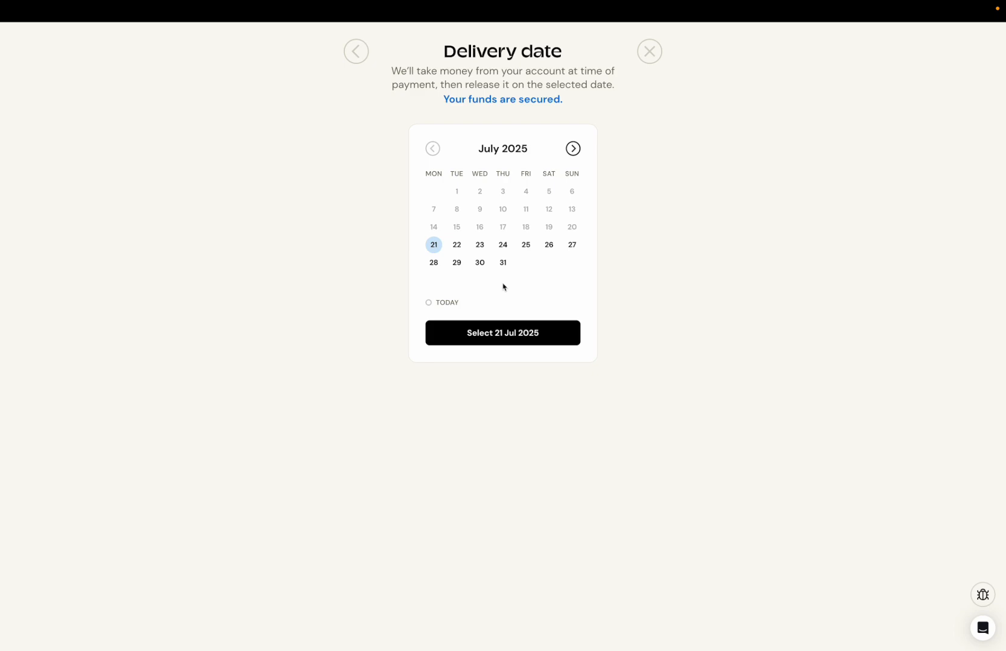
Step: Set the delivery date to 28 Jul 2025 and review the payment summary with all payees shown
left_click(434, 264)
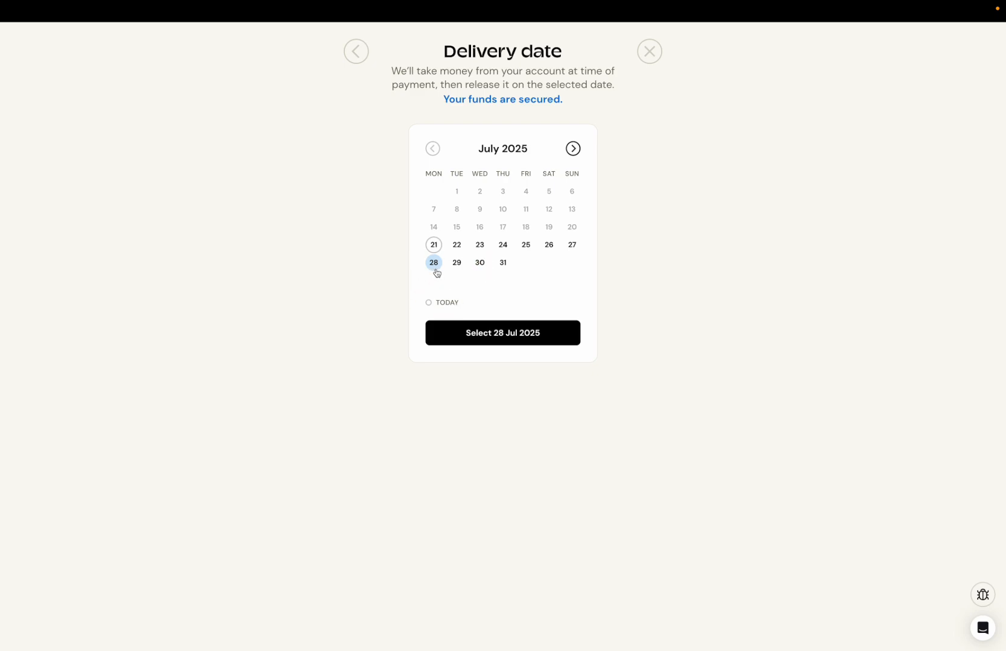
left_click(513, 333)
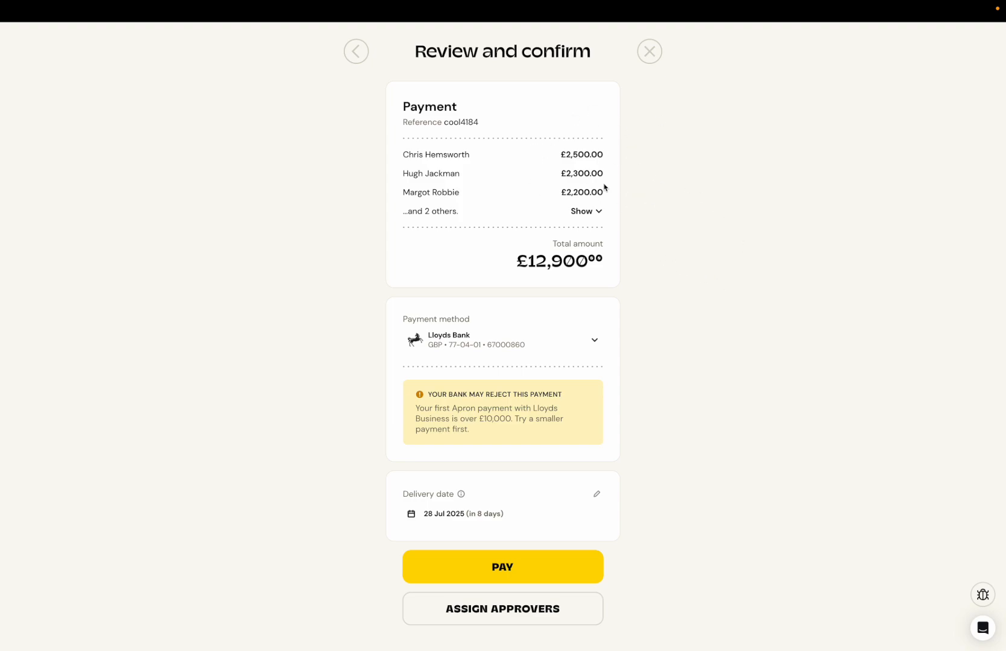
left_click(595, 212)
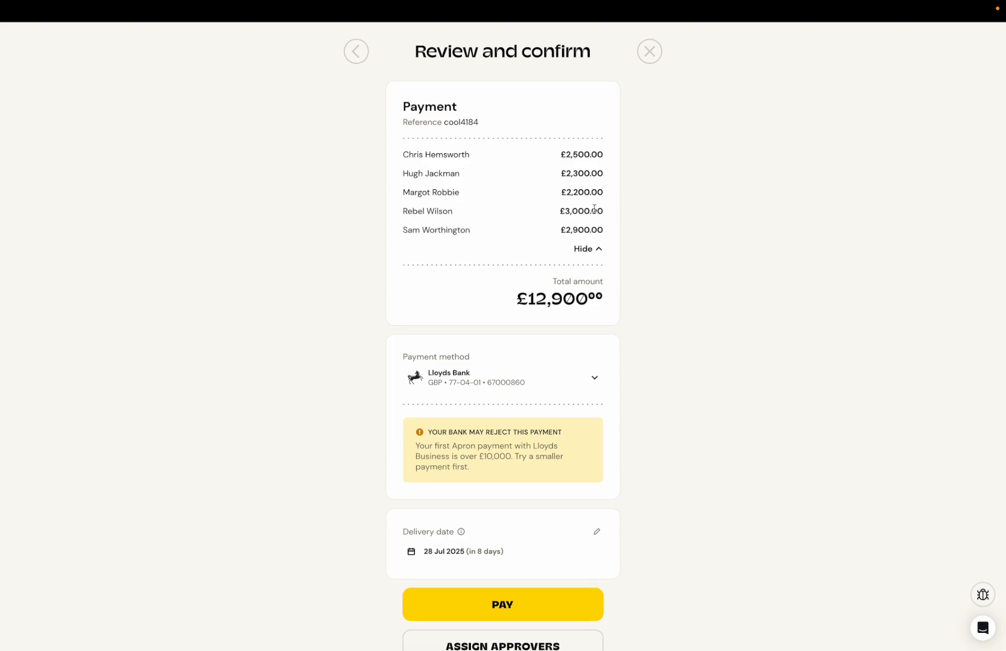
scroll(632, 262, "down", 2)
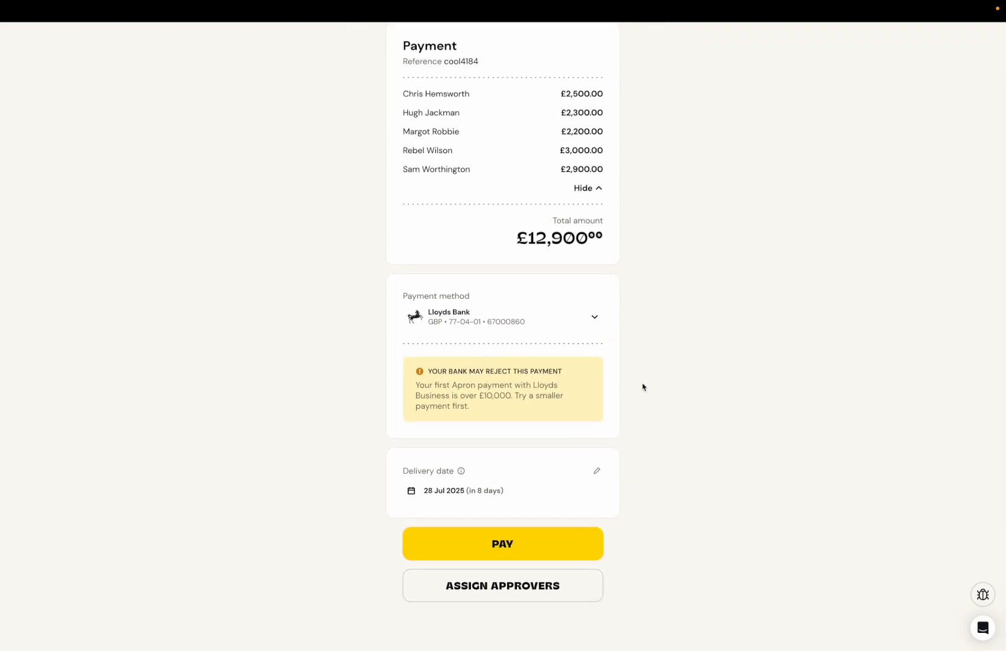
scroll(651, 381, "down", 1)
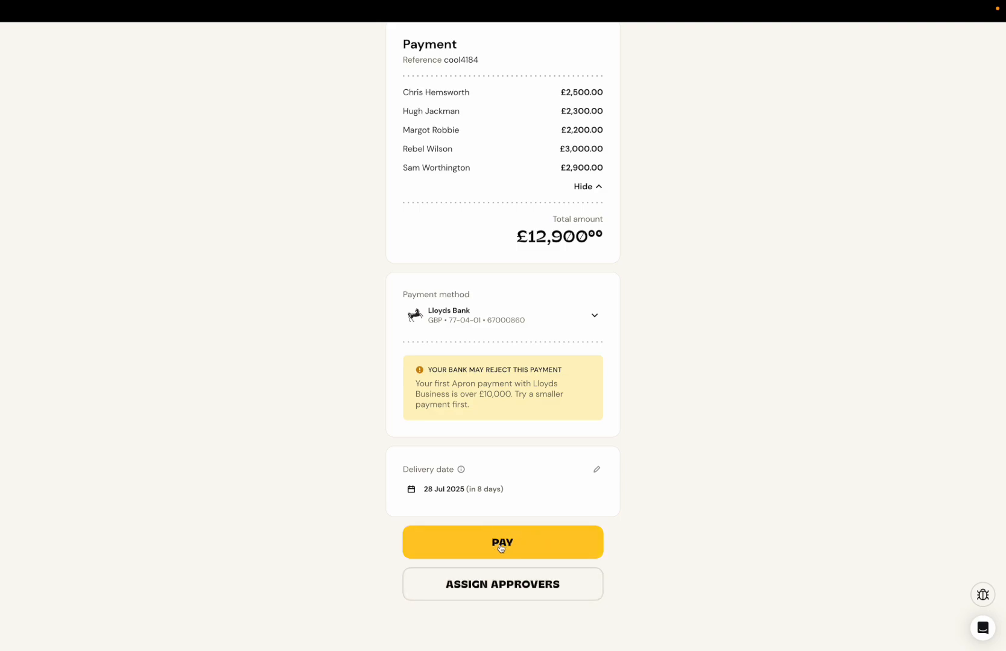
Step: Try the "Any of" workflow type in the payment's approval workflow and close the settings without saving
left_click(494, 591)
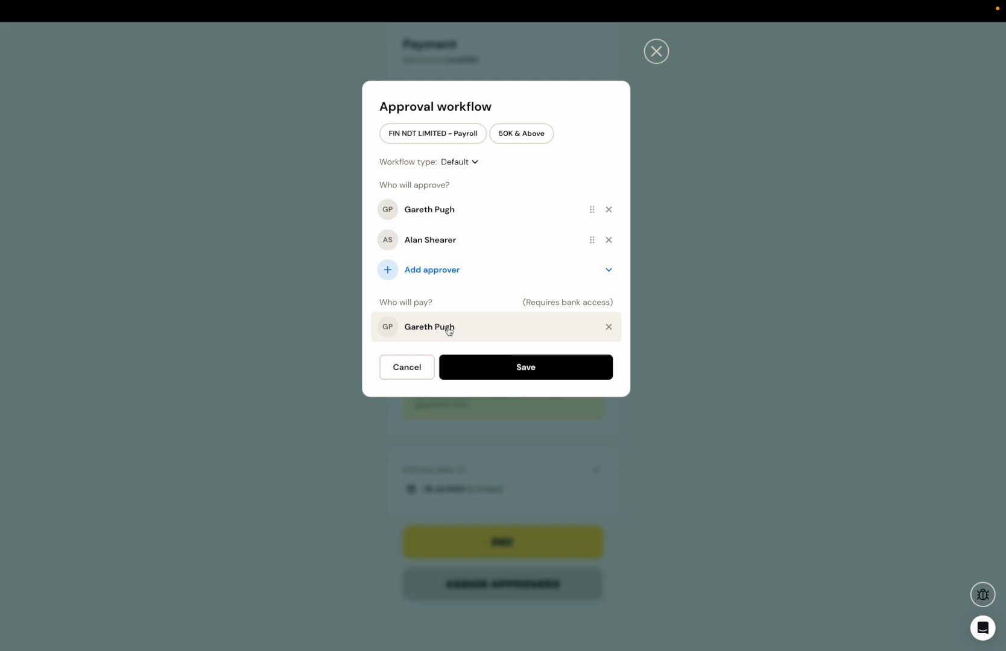
left_click(469, 165)
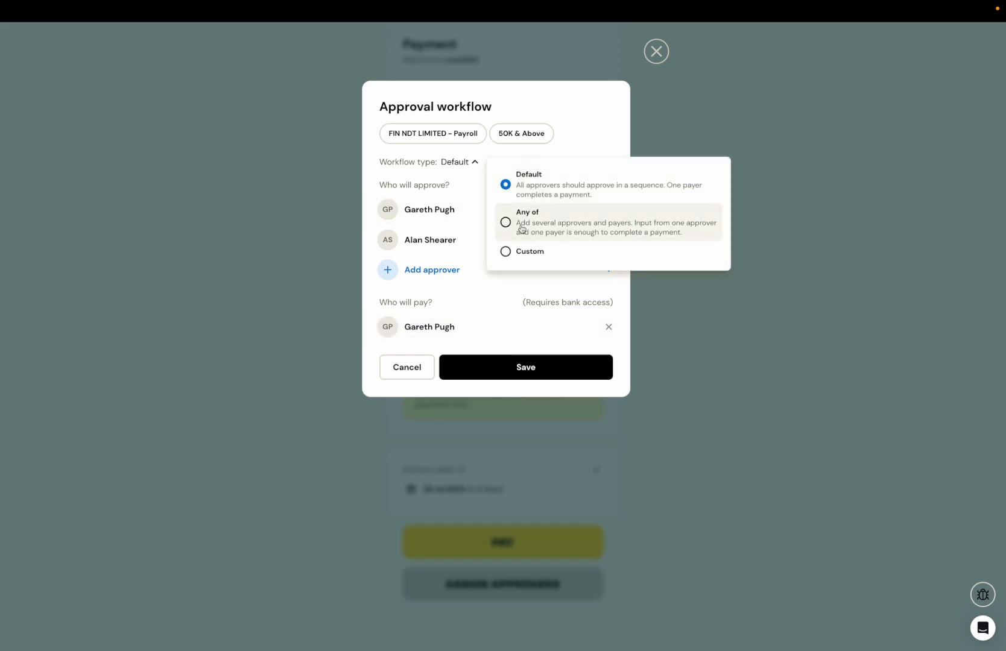
left_click(521, 228)
left_click(455, 178)
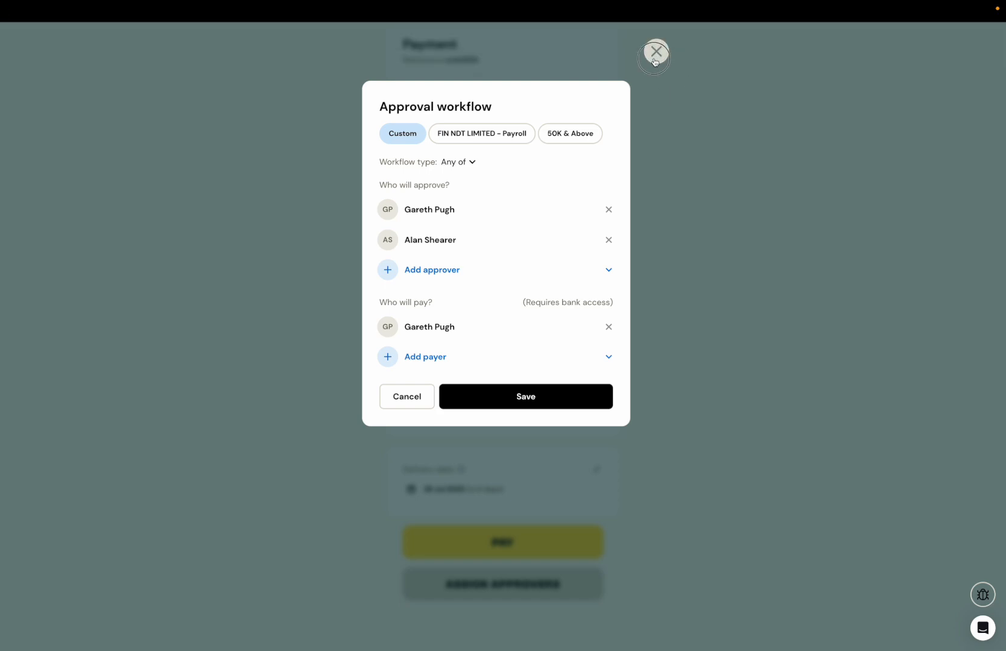
left_click(655, 52)
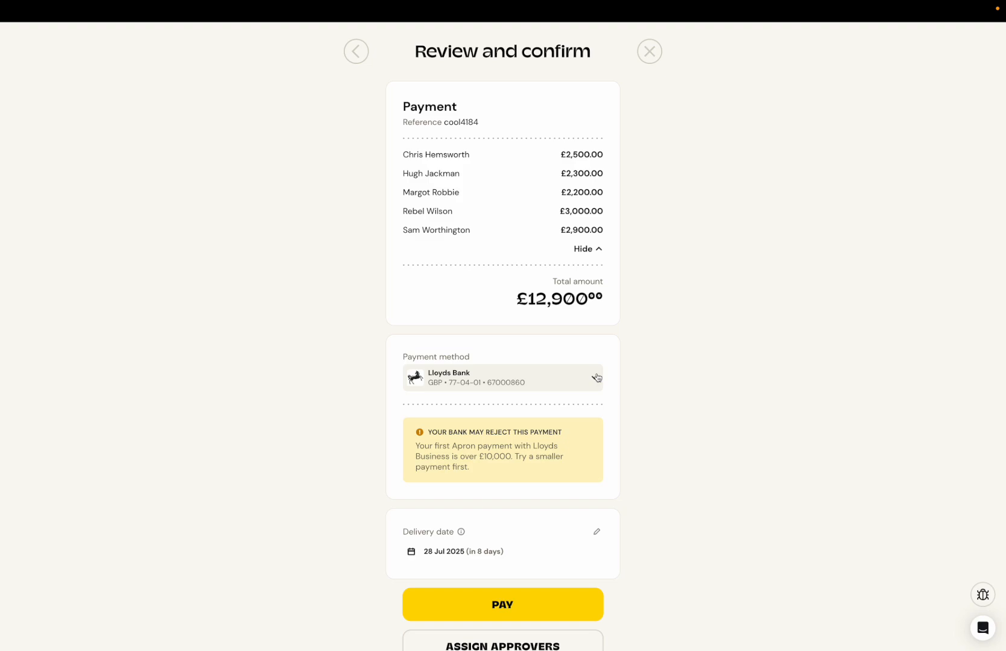
Step: Proceed to pay the payroll, choose "Pay via bank transfer" and get the bank details for sending the money
scroll(627, 442, "down", 2)
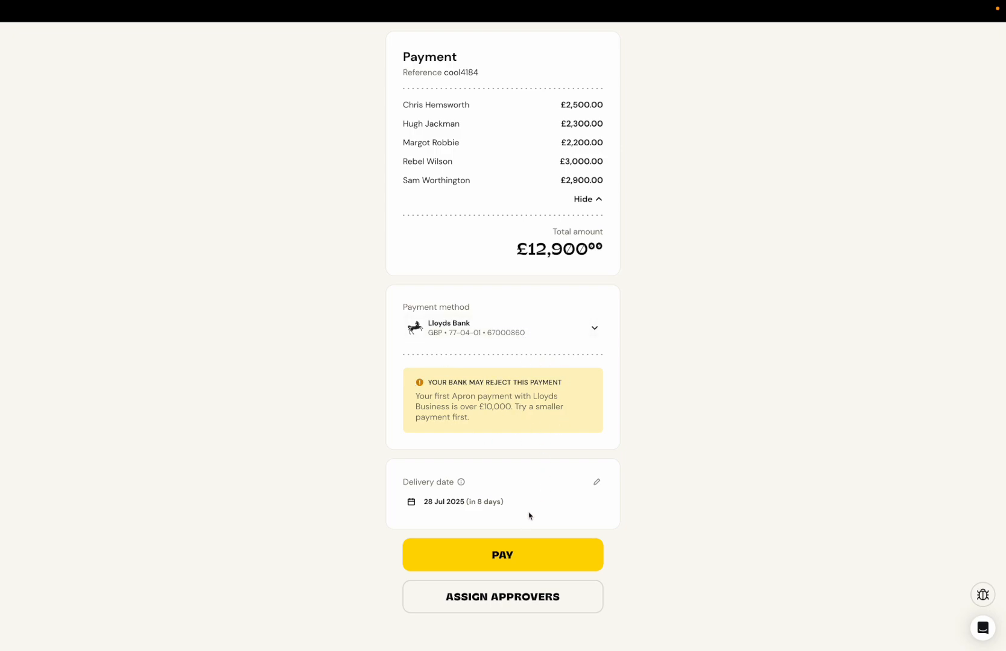
left_click(513, 549)
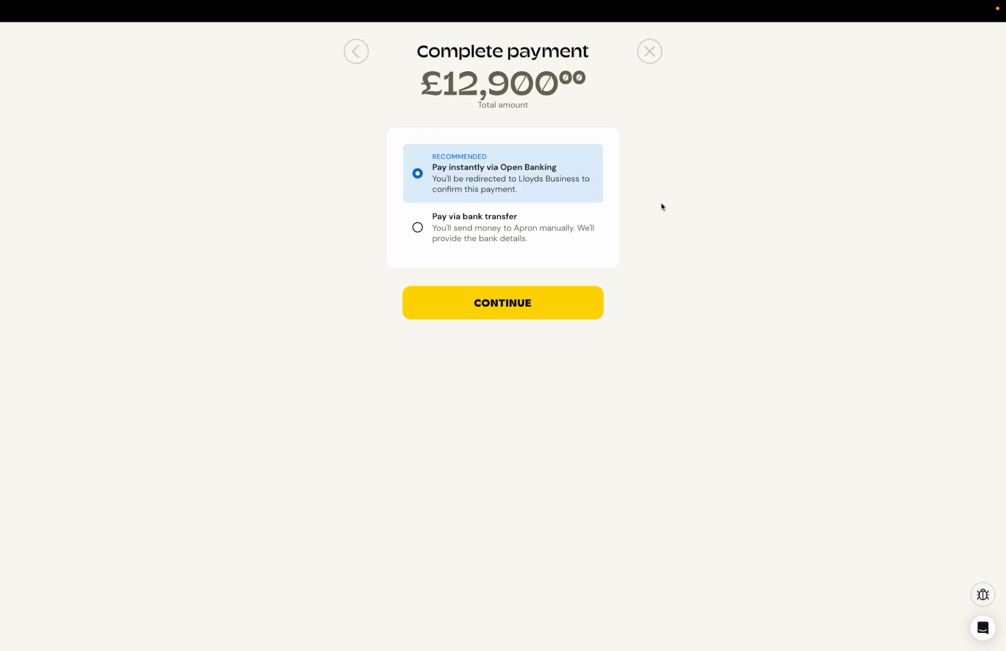
left_click_drag(425, 81, 548, 95)
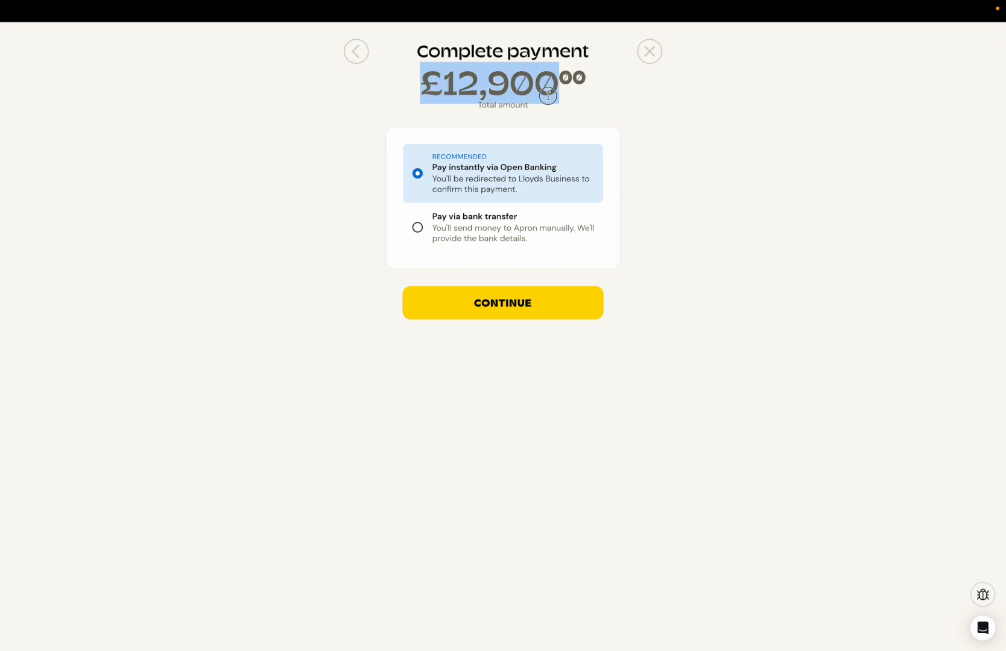
left_click(548, 99)
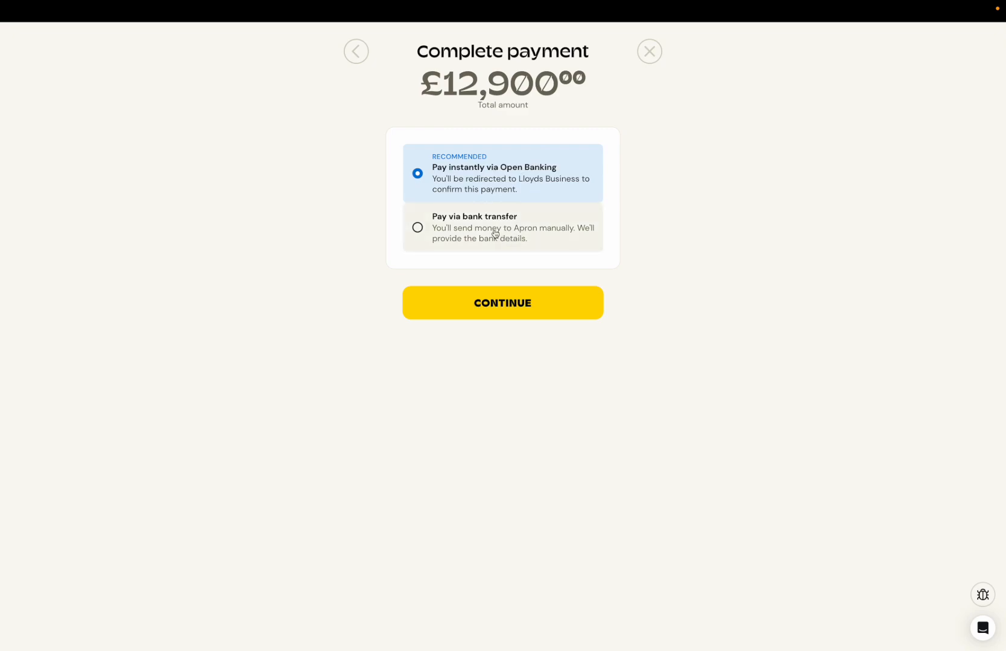
left_click(495, 234)
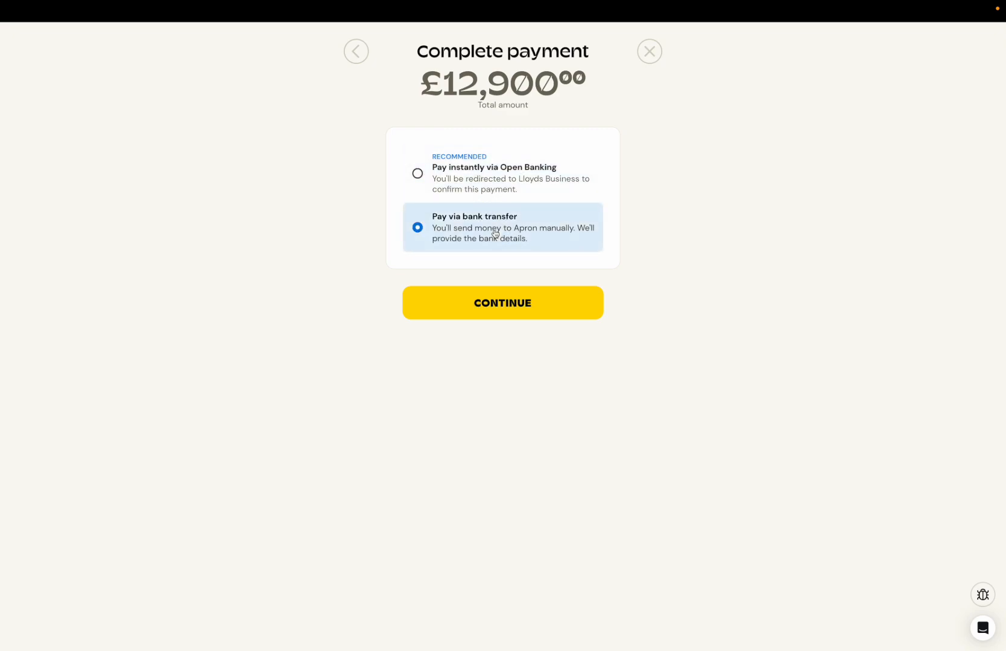
left_click(500, 305)
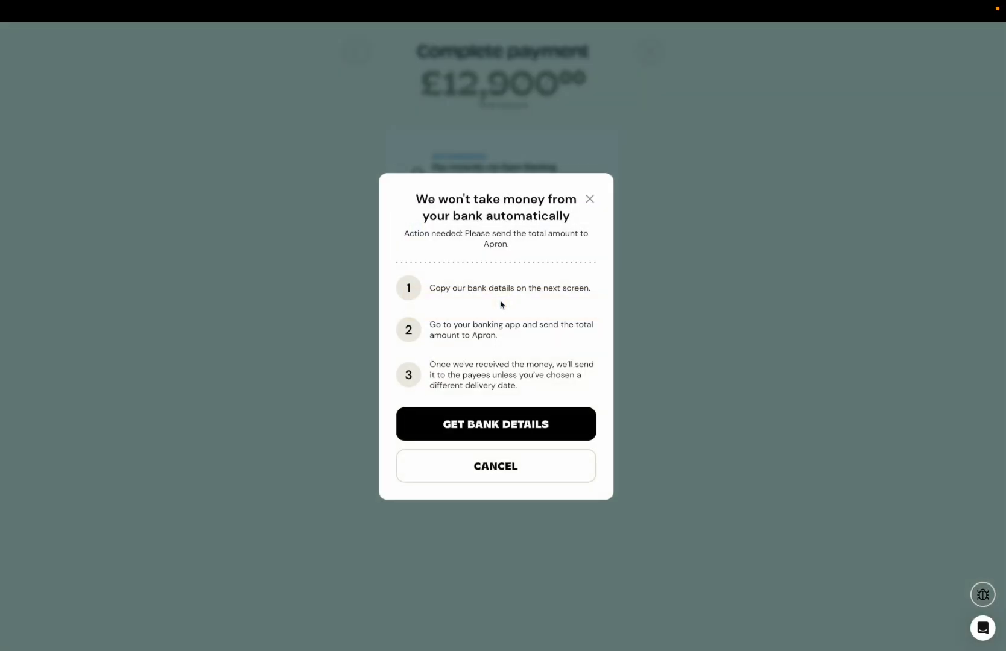
left_click(496, 429)
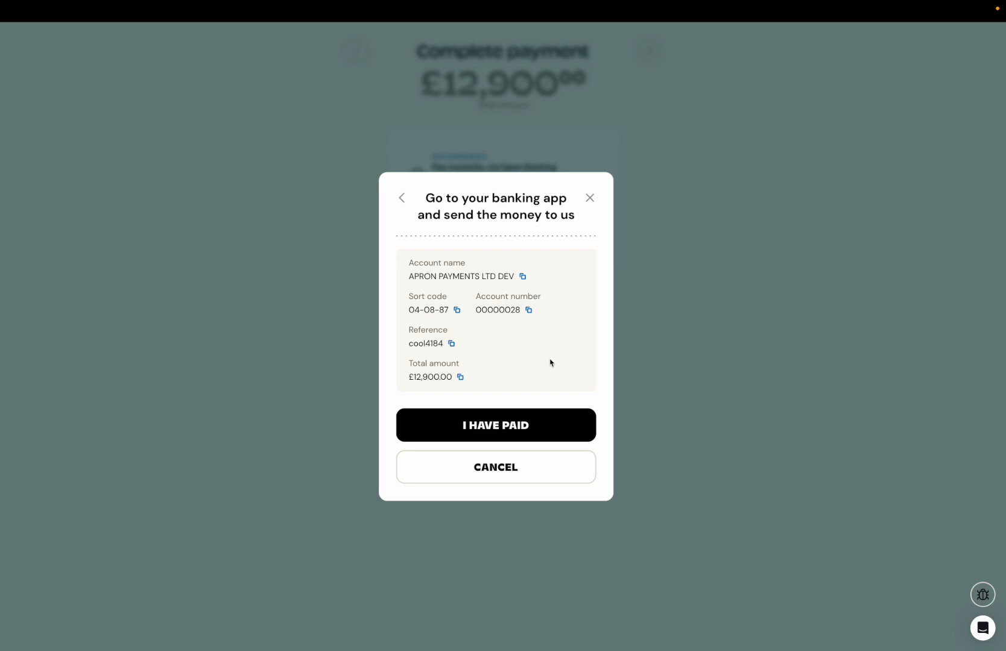
Step: Leave the unfinished payment and start a new payroll payment by uploading the Payroll Template CSV file
left_click(590, 198)
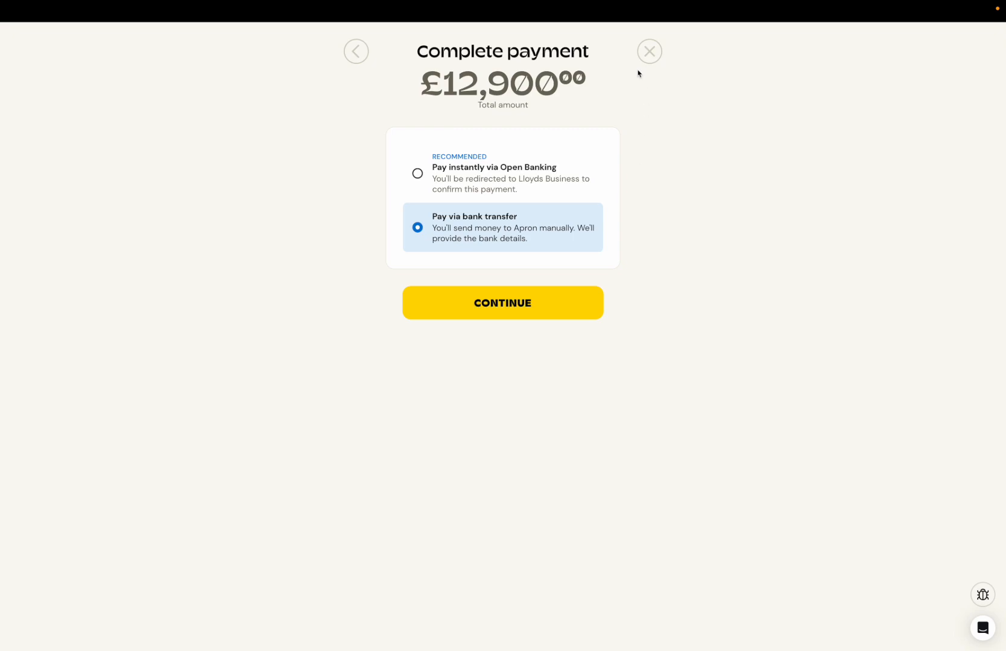
left_click(649, 52)
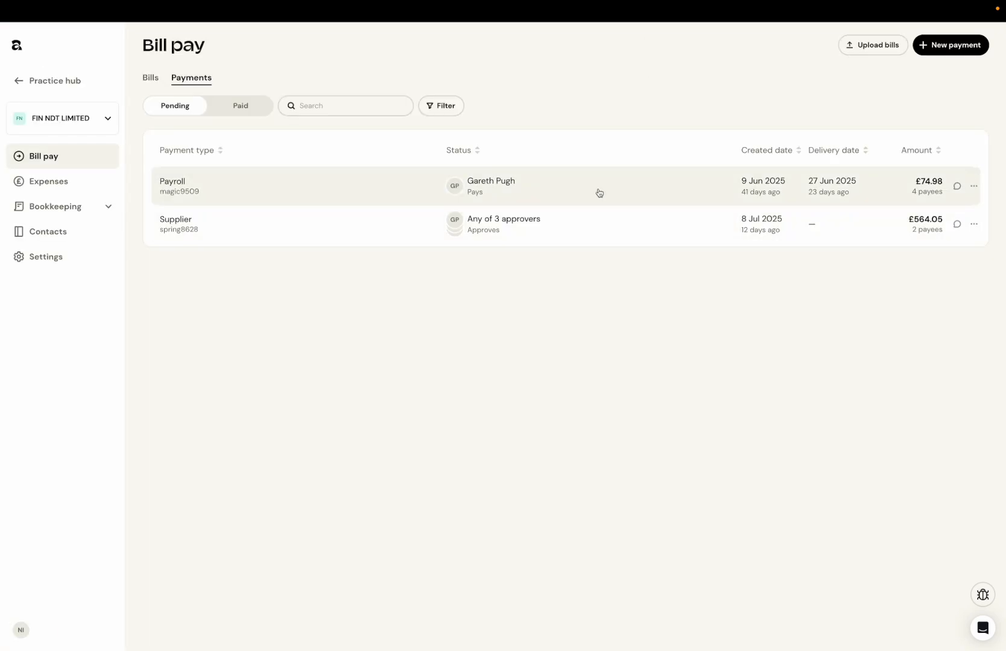
left_click(951, 49)
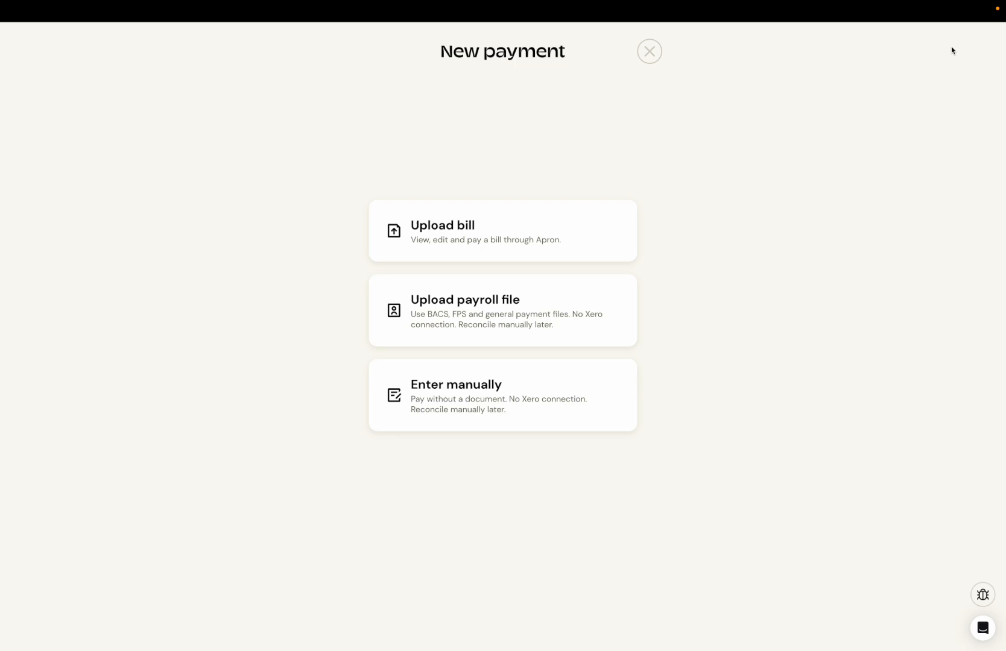
left_click(494, 337)
left_click(435, 277)
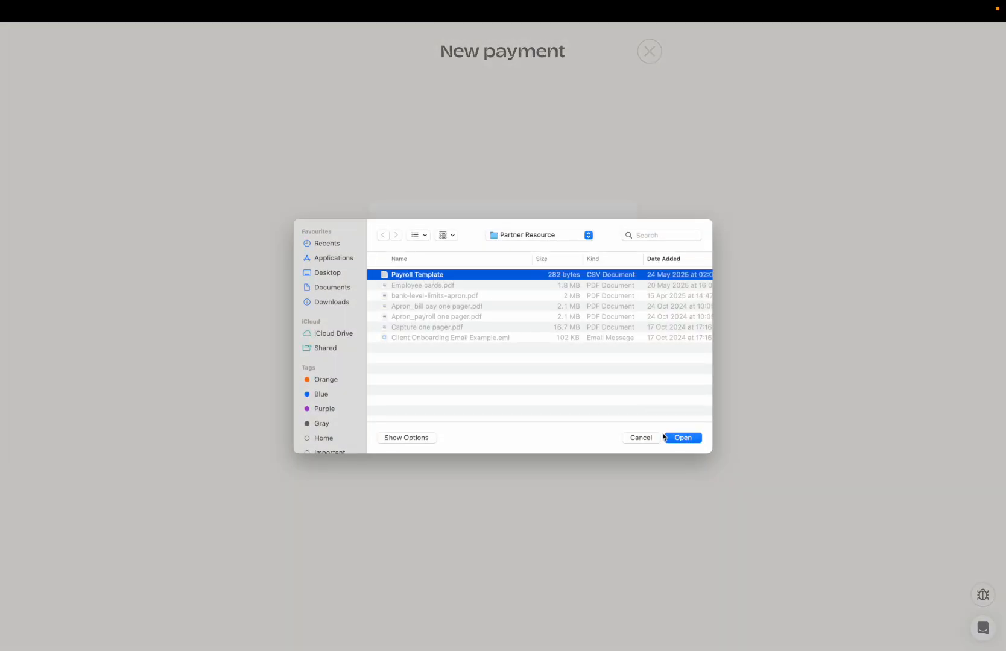
left_click(675, 437)
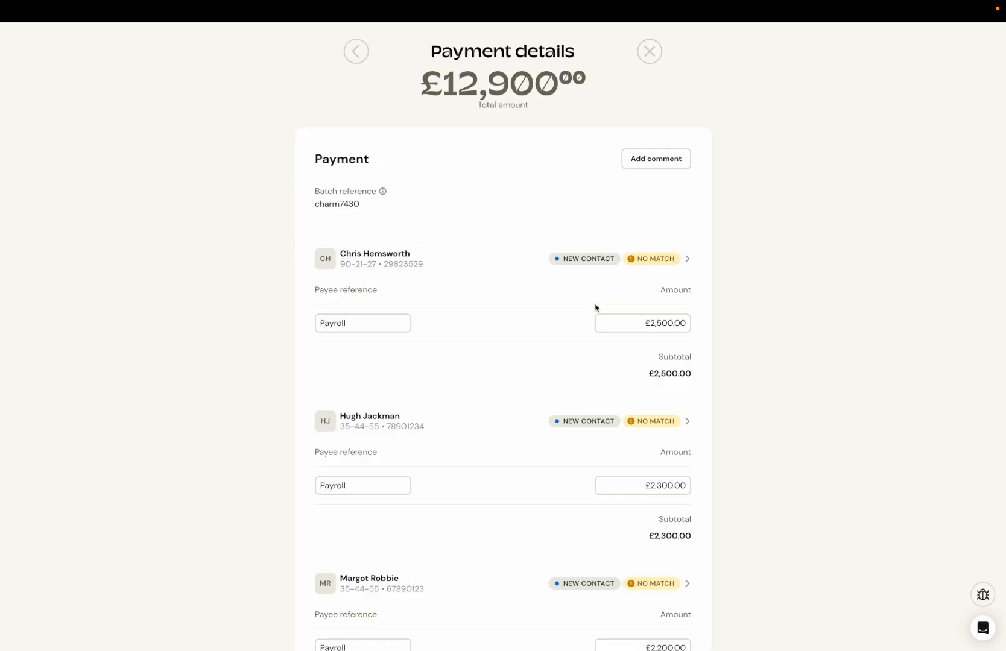
Step: Accept the payroll details and proceed to pay with Modelo as the payment method and 28 Jul 2025 as the delivery date
scroll(525, 424, "down", 10)
left_click(506, 564)
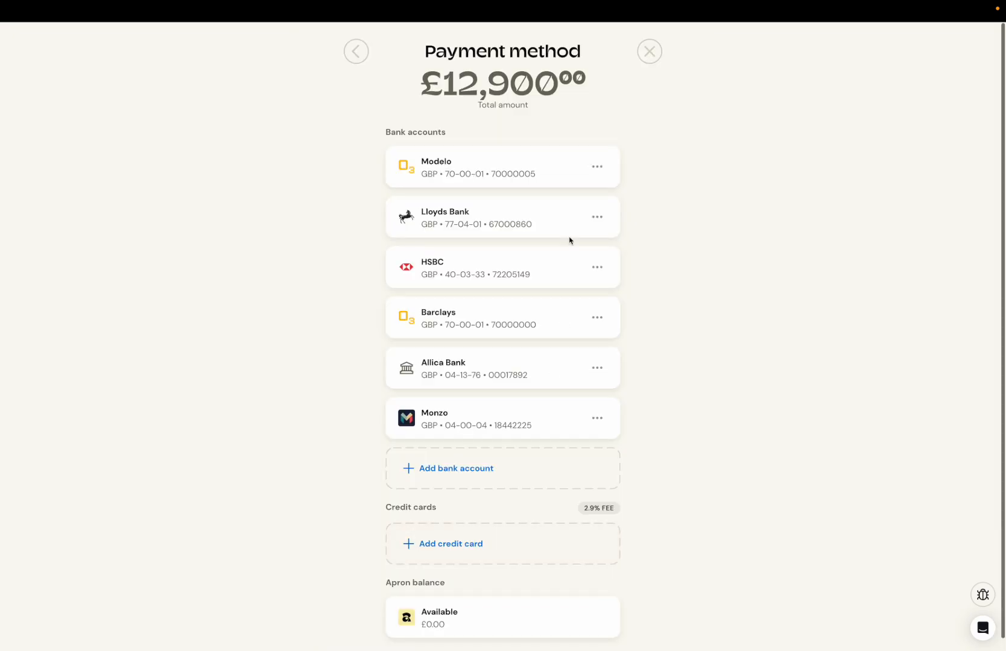
left_click(549, 177)
left_click(433, 262)
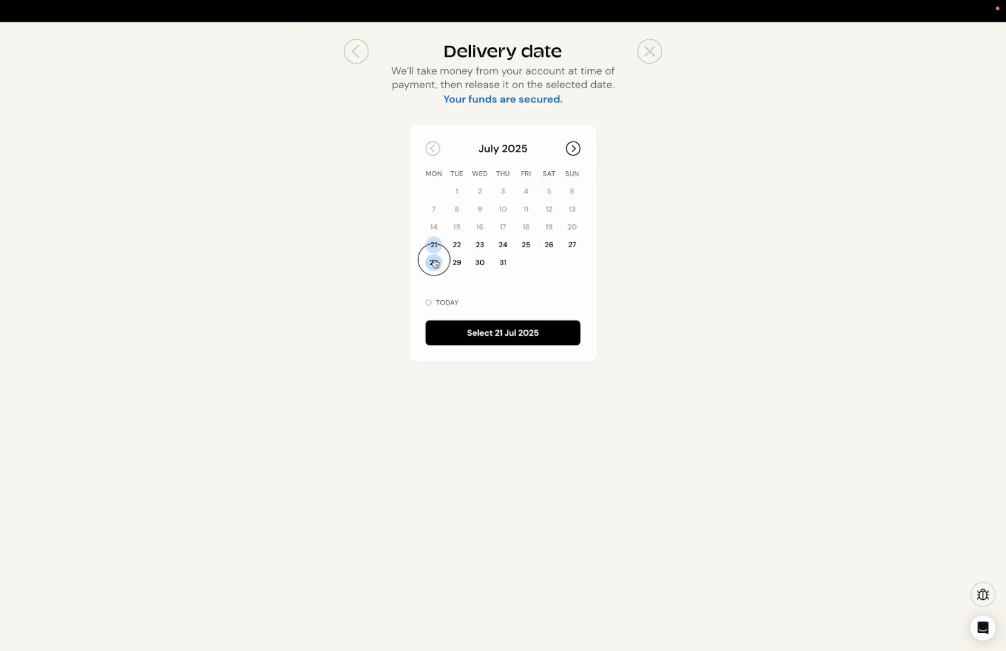
left_click(497, 332)
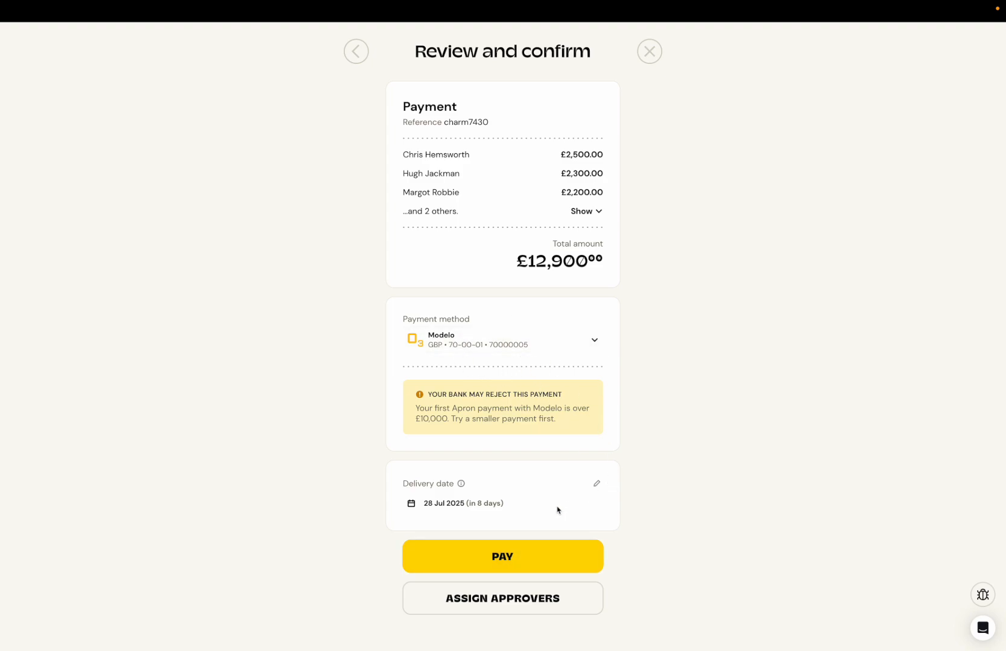
left_click(514, 561)
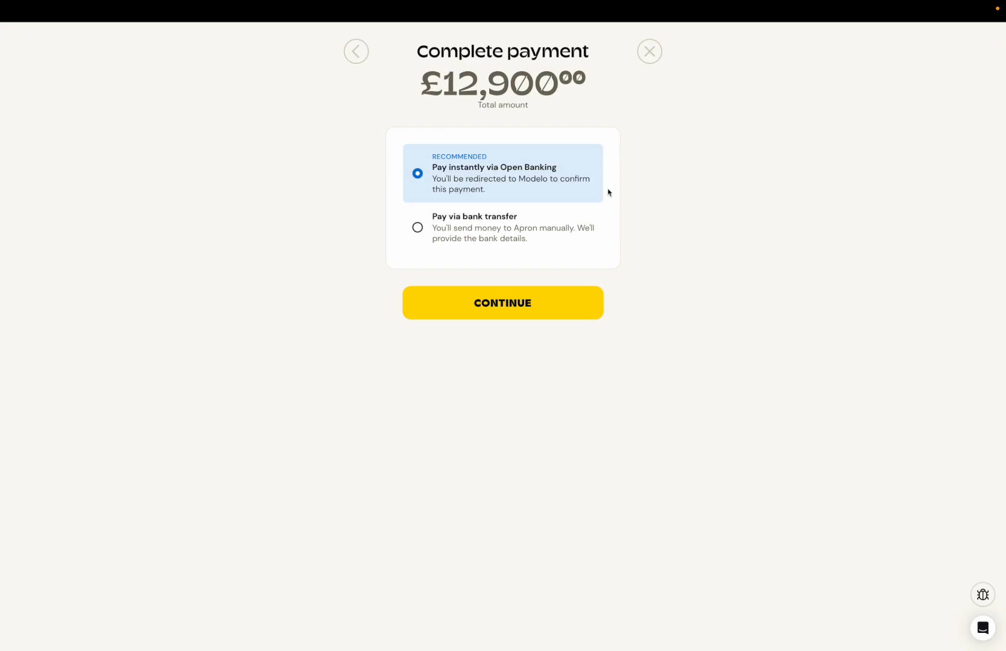
Step: View the bank details for "Pay via bank transfer" and cancel the transfer
left_click(481, 233)
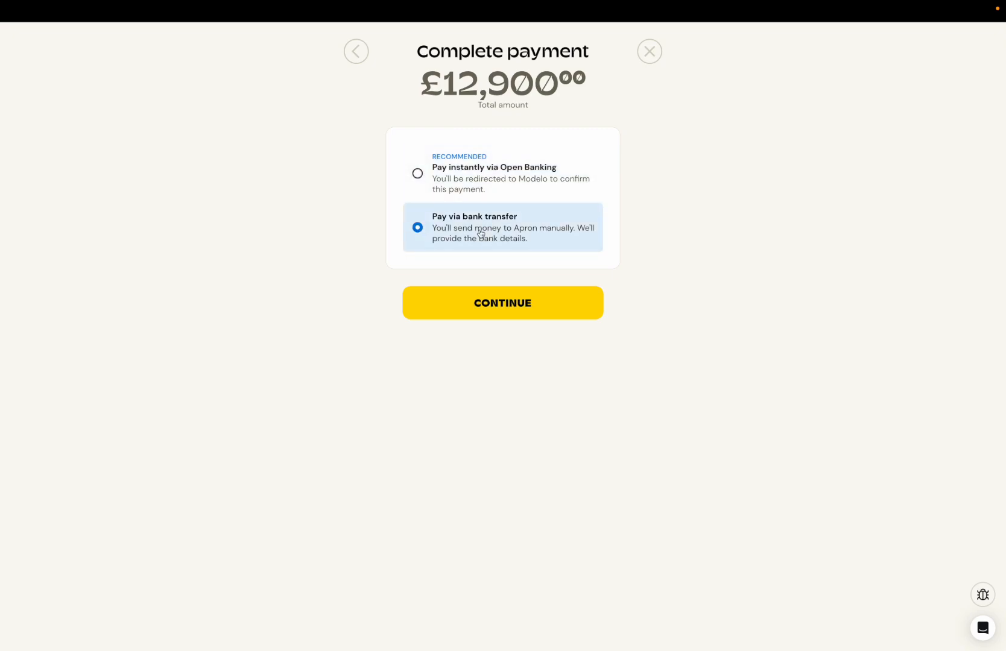
left_click(516, 305)
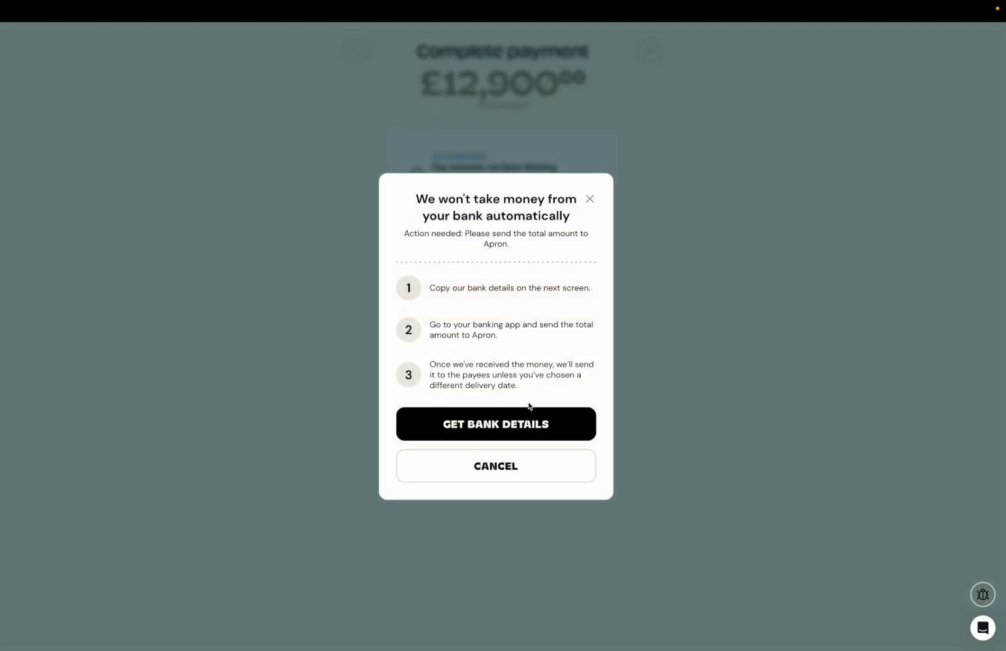
left_click(506, 423)
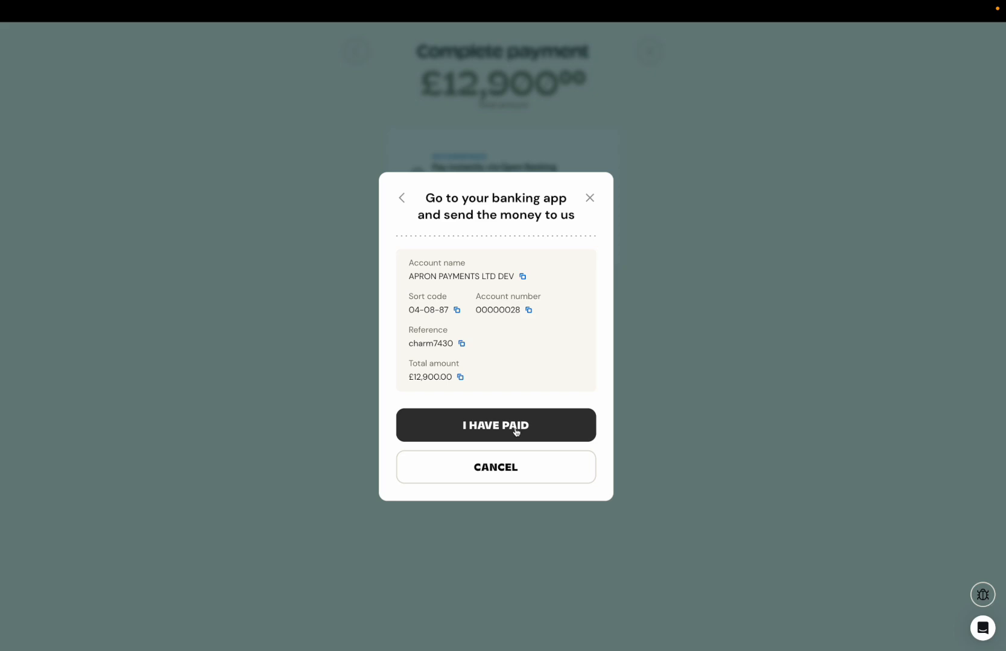
left_click(505, 474)
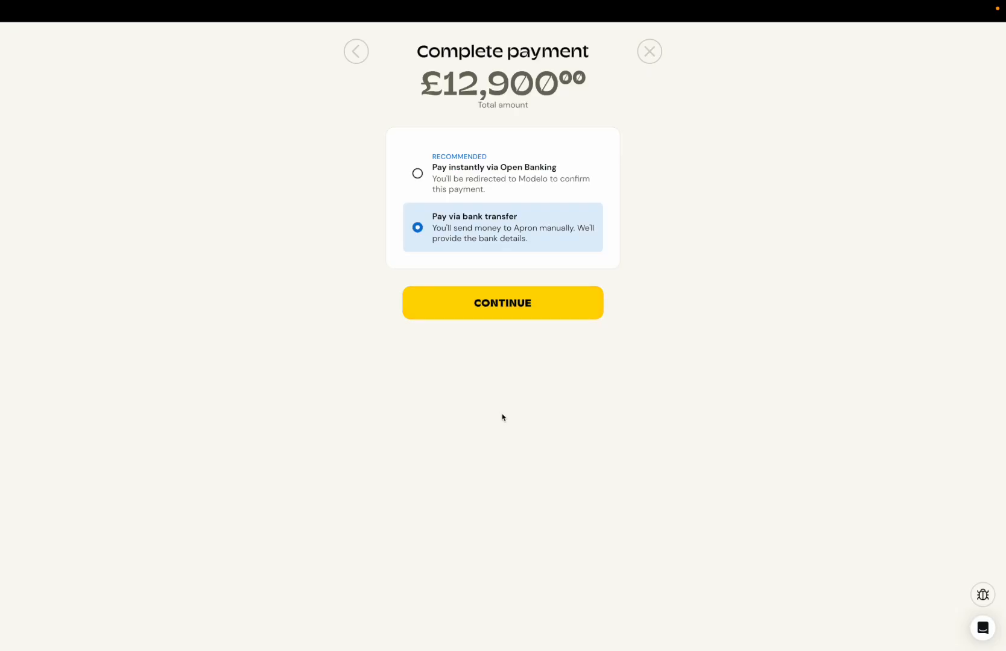
Step: Pay instantly via Open Banking, confirming the sandbox payment in Plaid, and finish without sending remittance
left_click(462, 183)
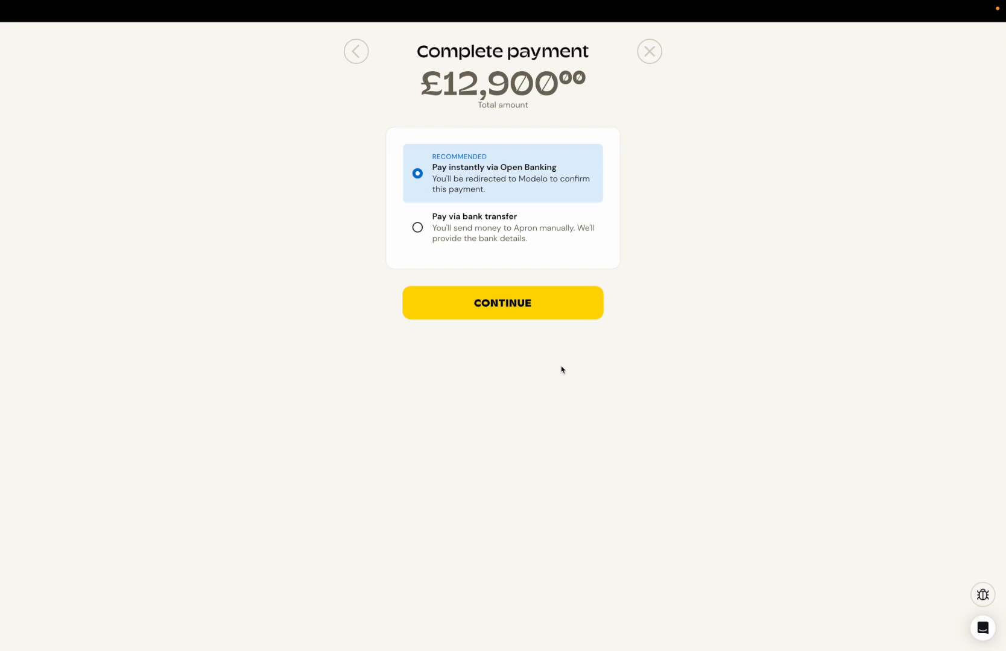
left_click(494, 302)
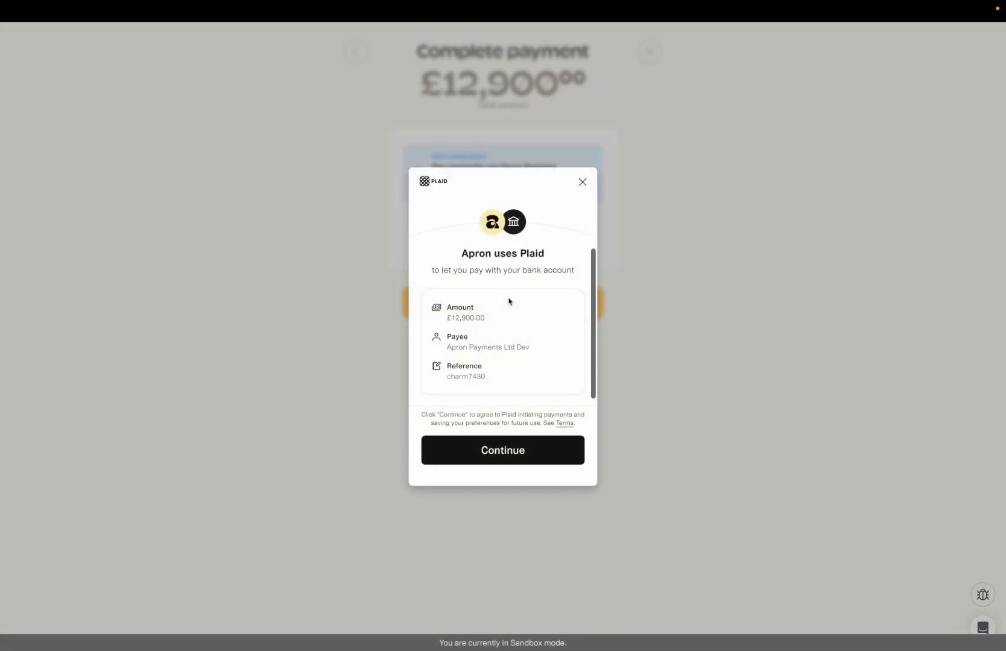
left_click(496, 454)
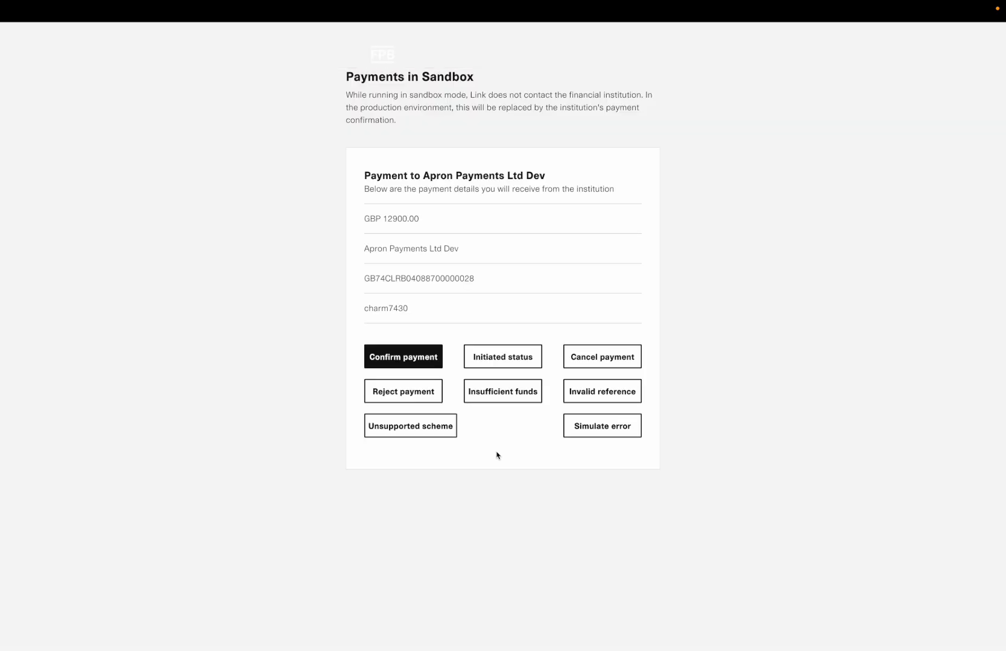
left_click(425, 356)
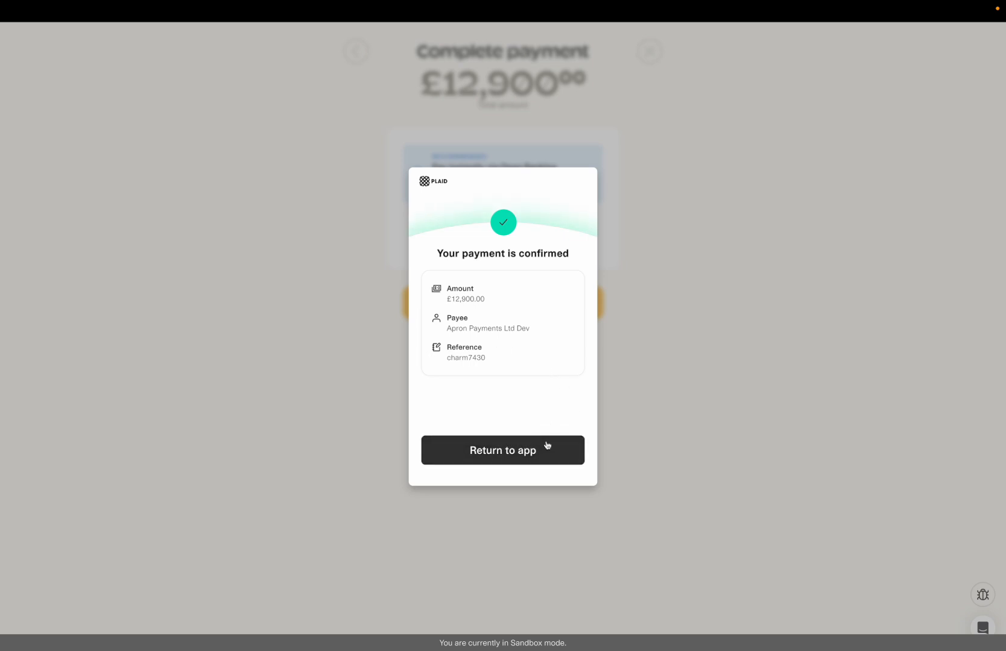
left_click(528, 450)
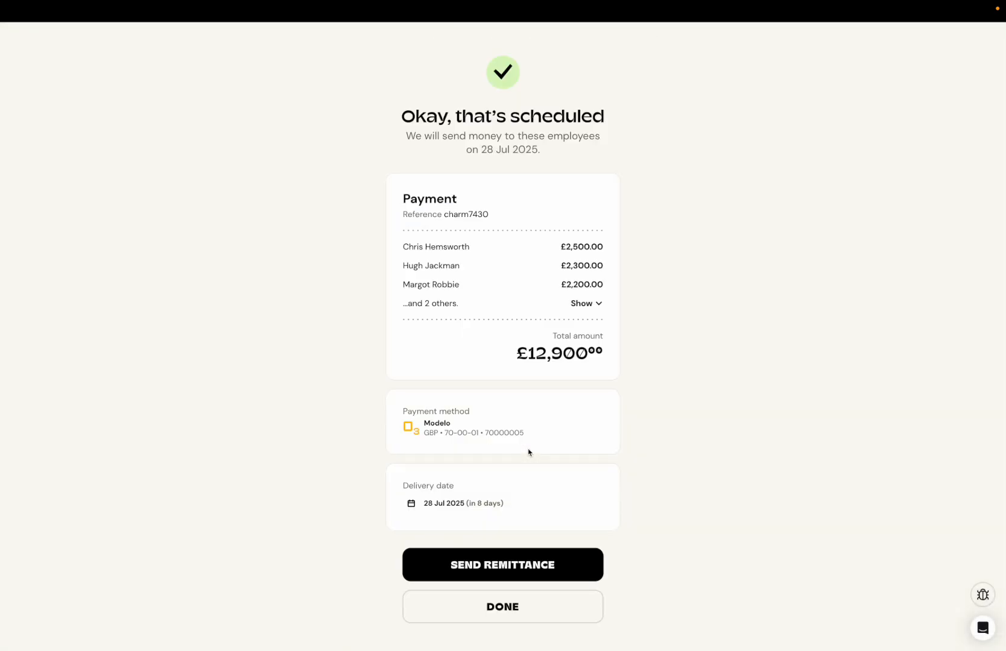
scroll(677, 428, "down", 1)
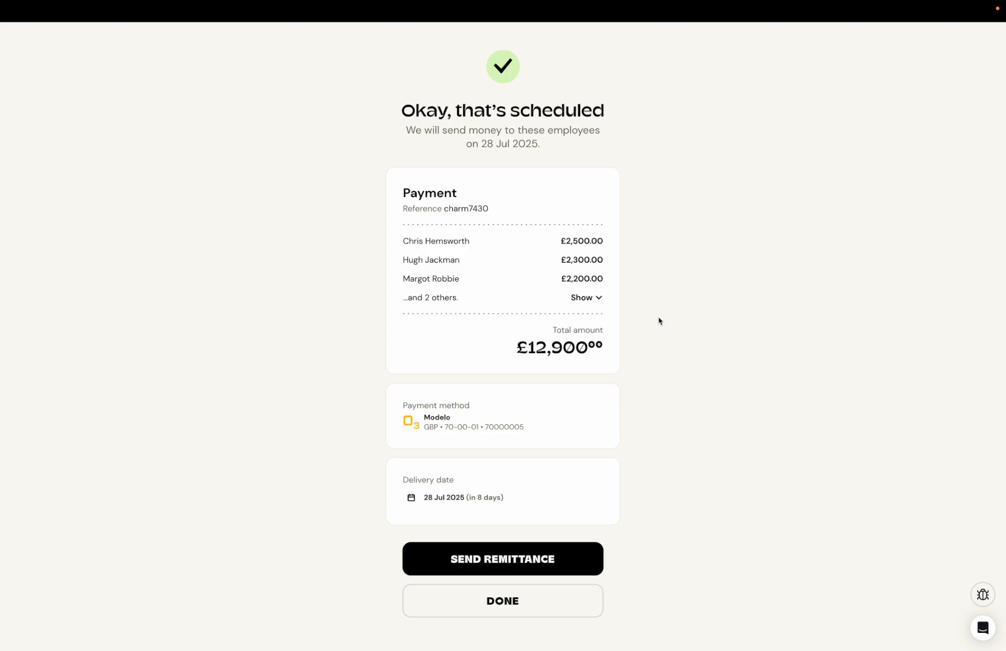
left_click(499, 608)
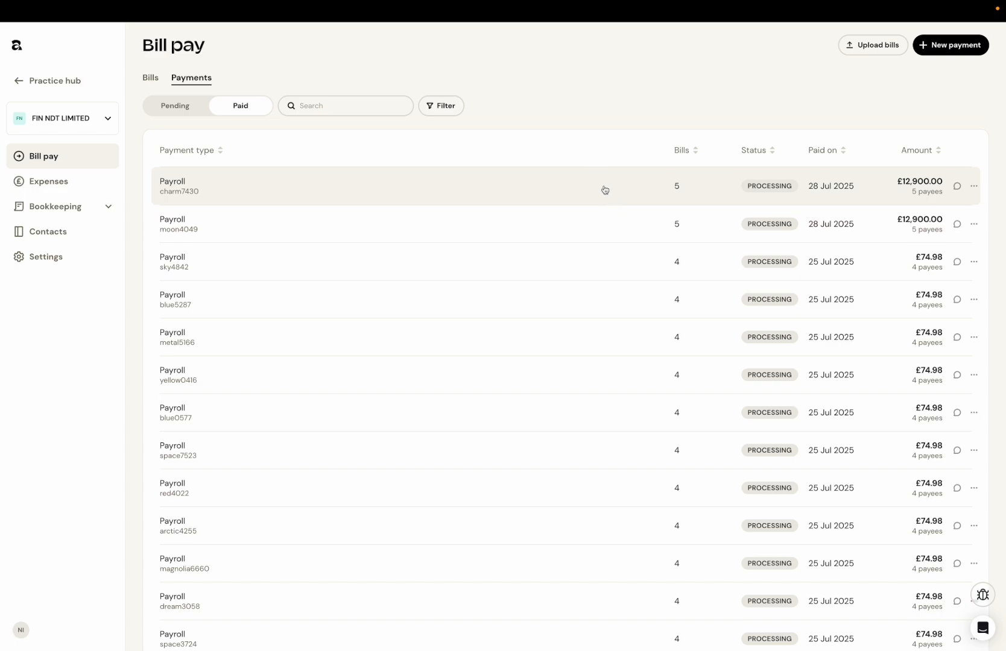
Step: Open the details of the newest payroll payment in the paid payments list
left_click(775, 191)
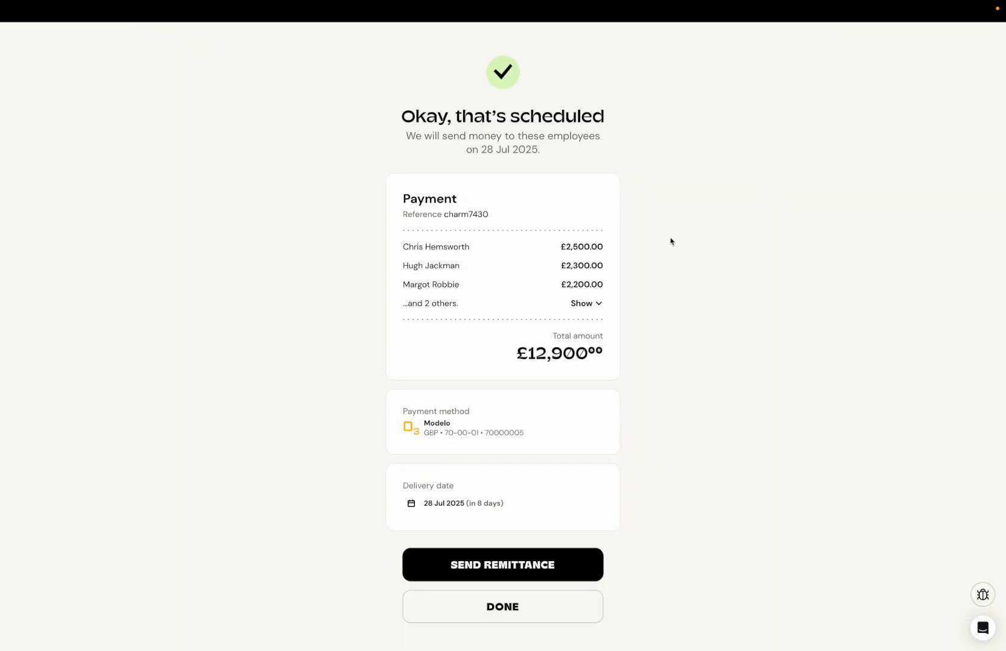
left_click(515, 615)
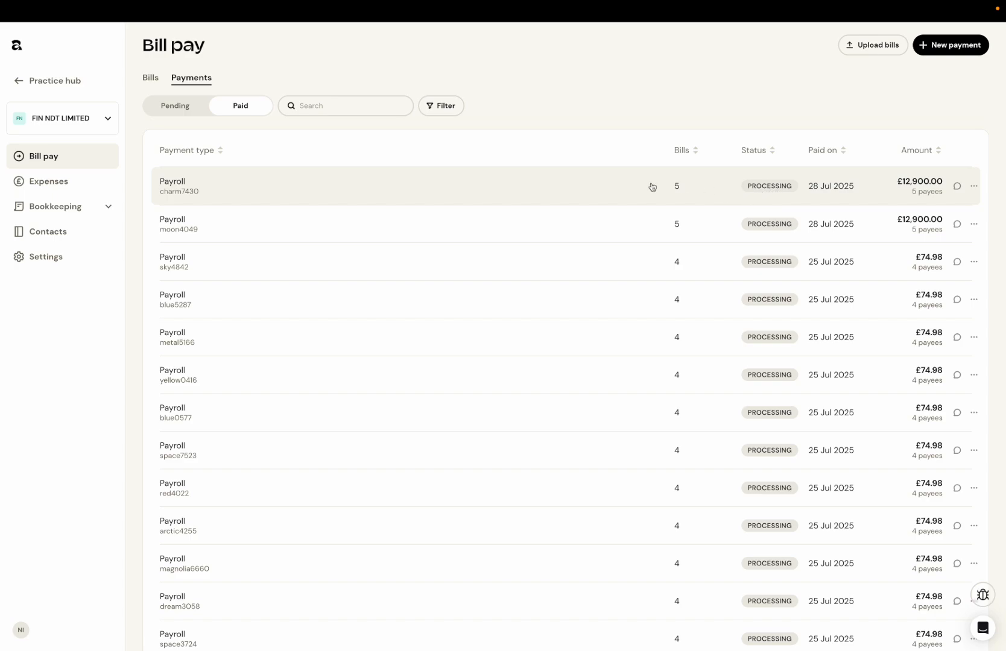
left_click(582, 192)
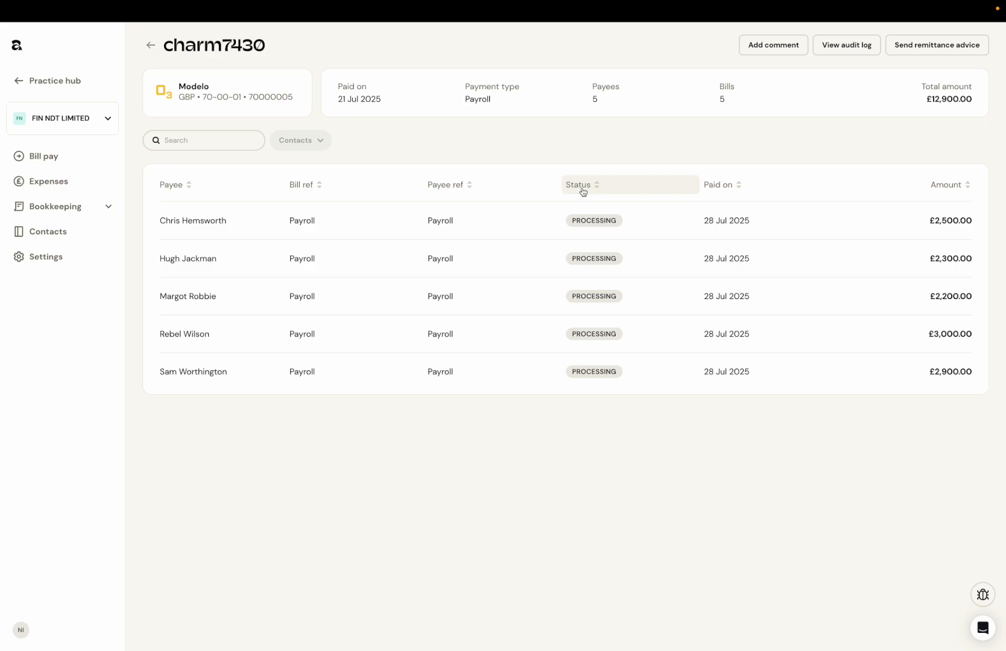
left_click(150, 45)
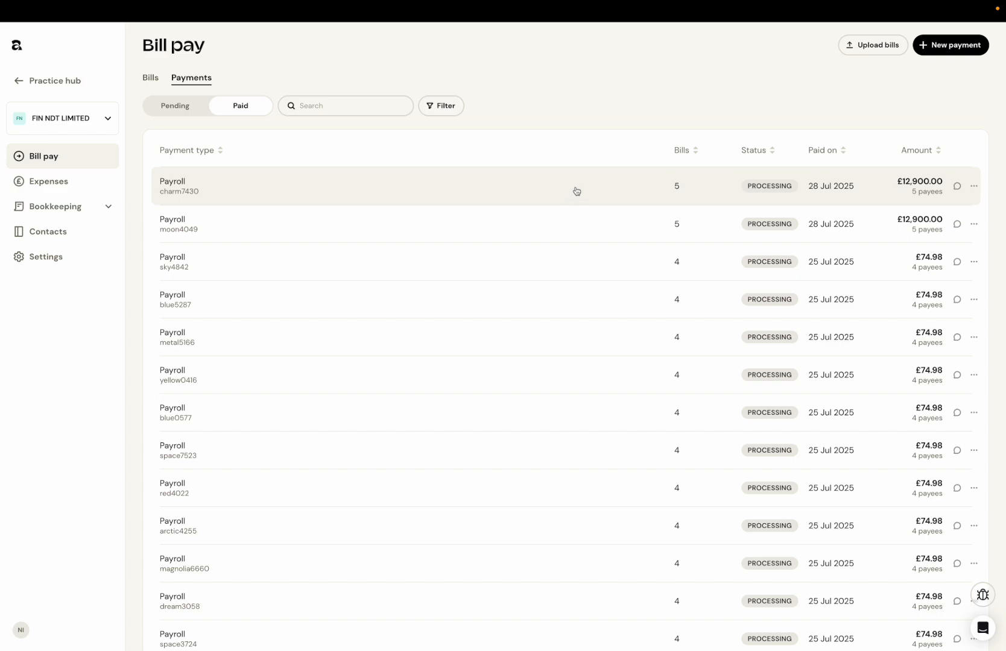
left_click(576, 191)
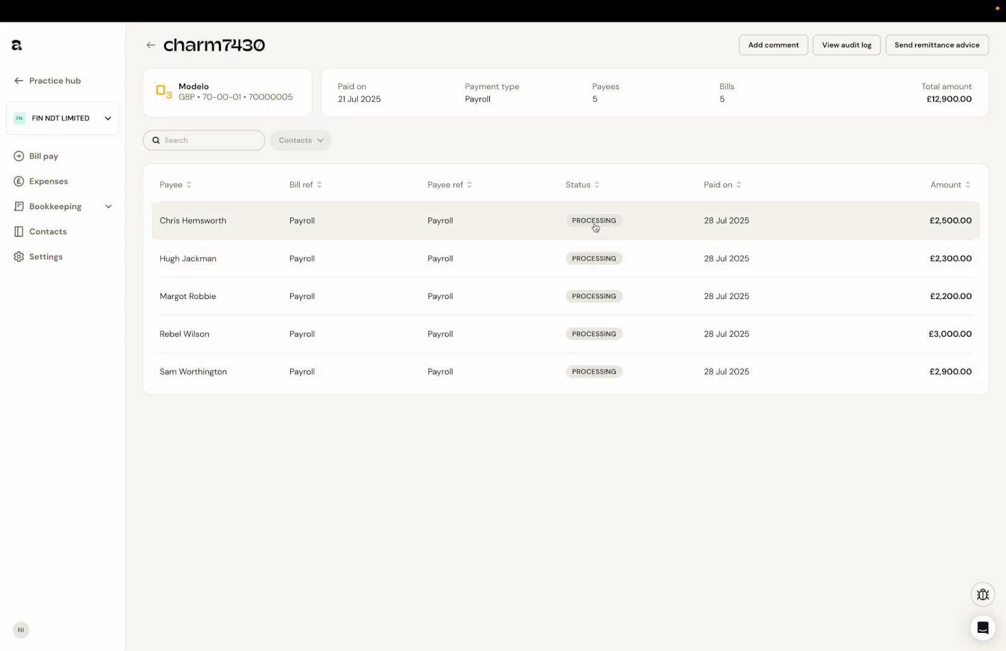
Step: Check the first payee's delivery progress and view the payment's audit log
left_click(594, 223)
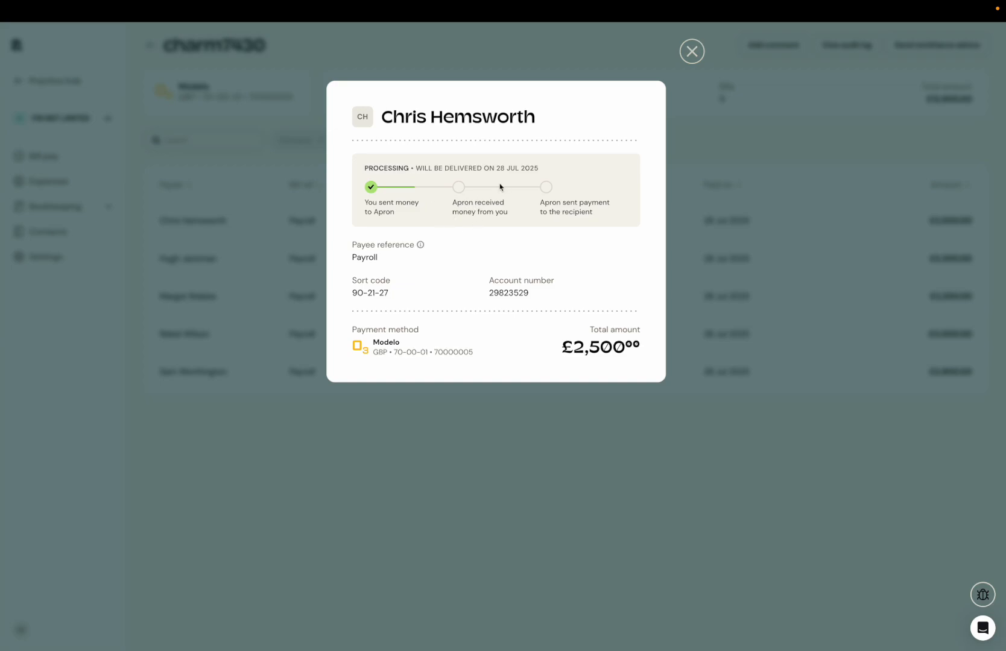
left_click(683, 58)
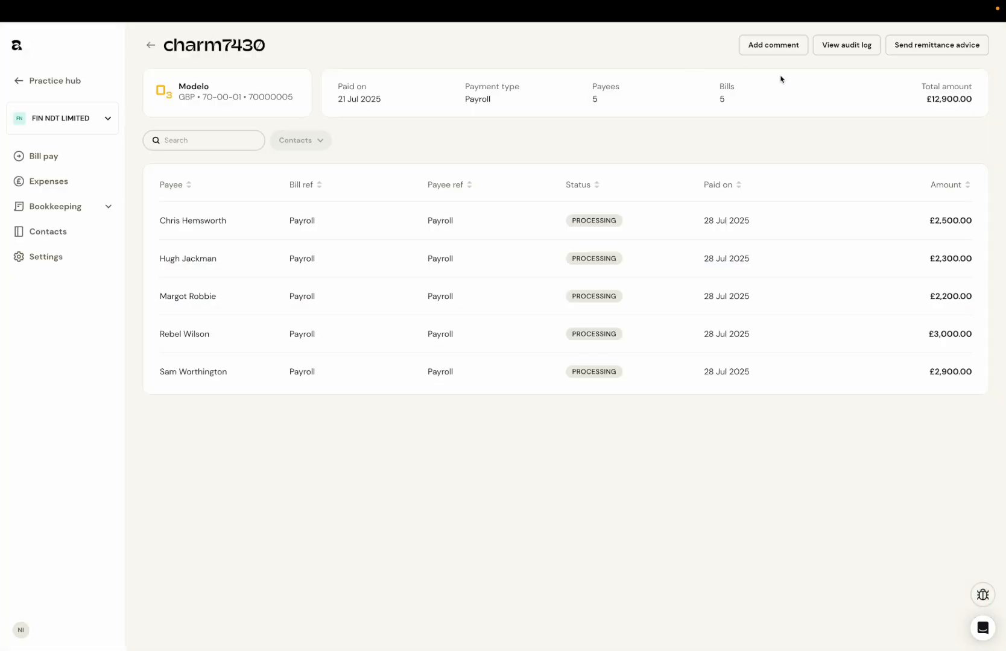
left_click(862, 54)
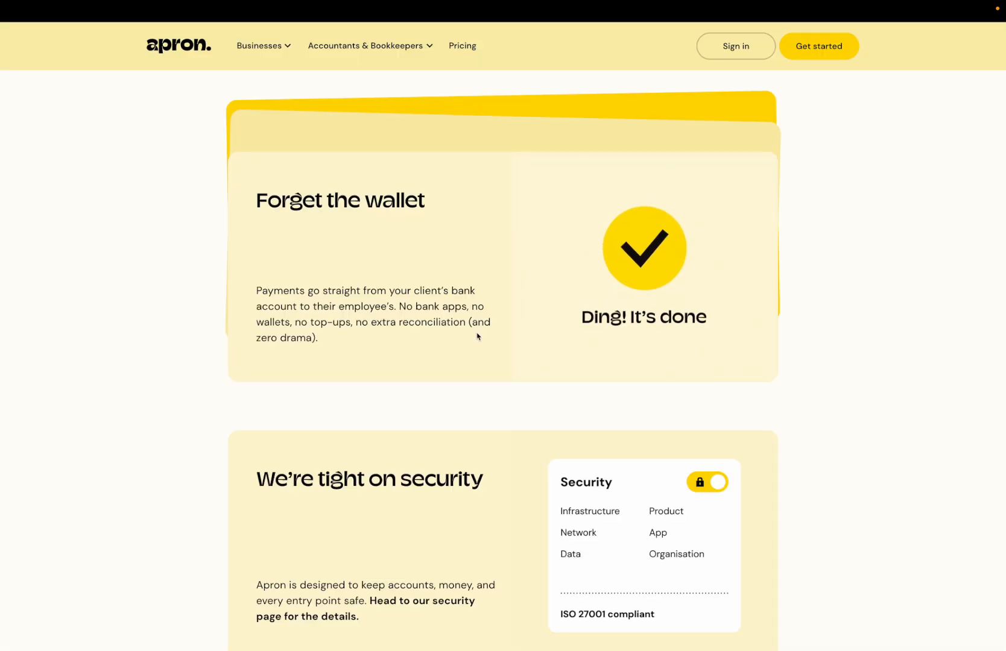
Step: Look through the Apron website's payroll page, from the security section down to "Ready to give it a go?"
scroll(476, 336, "down", 10)
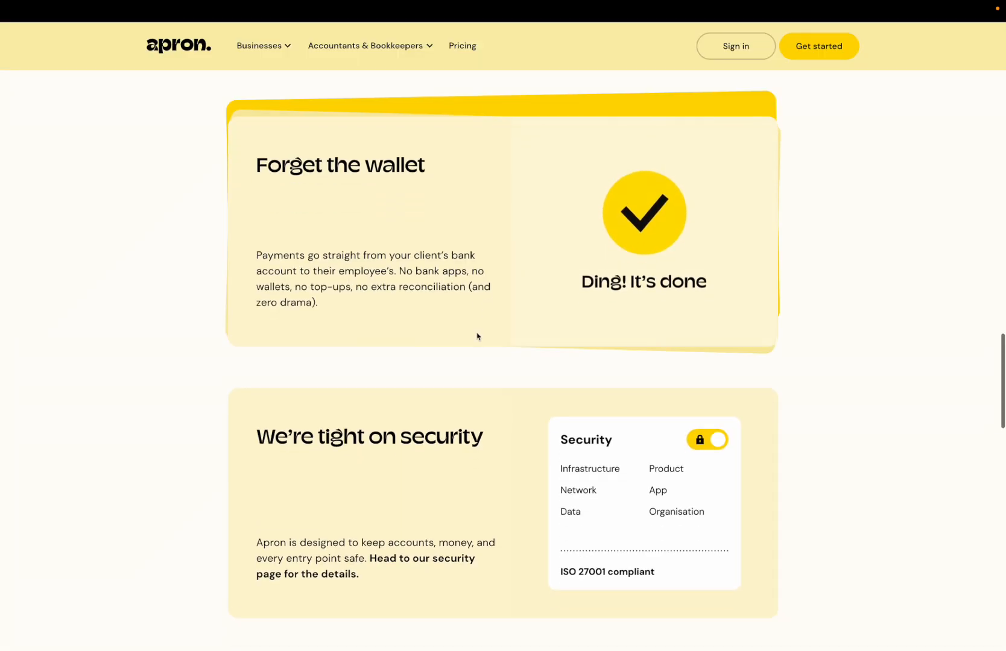
scroll(476, 336, "down", 2)
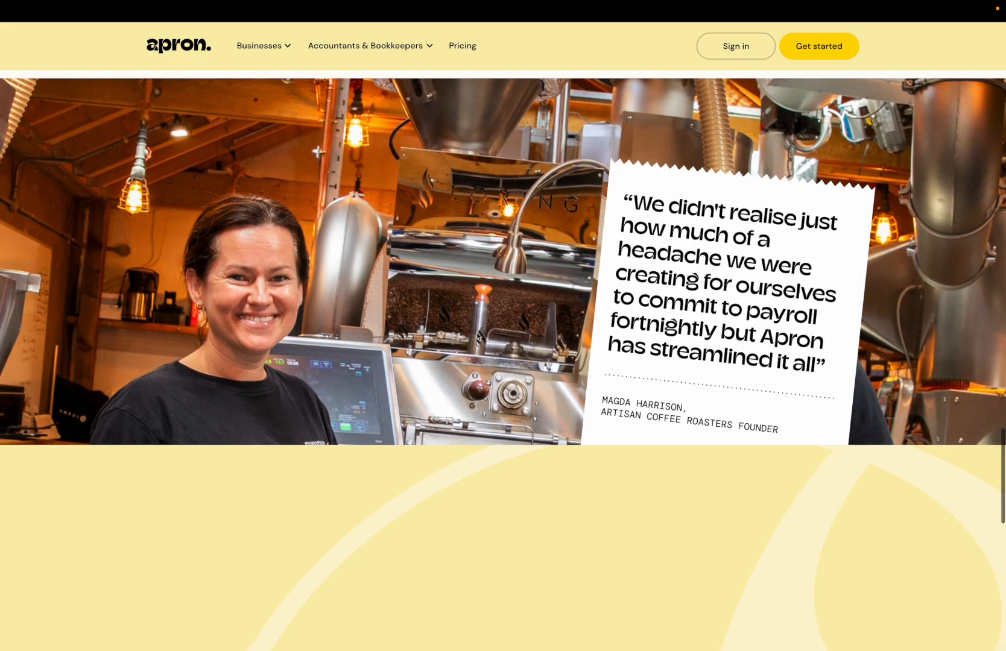
scroll(476, 336, "up", 1)
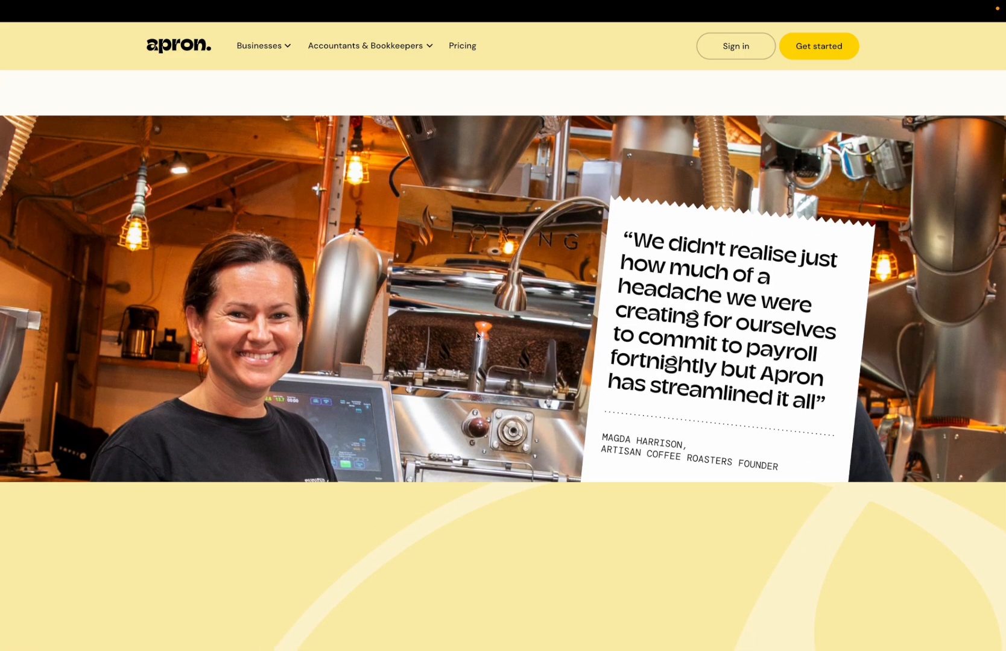
scroll(476, 336, "down", 1)
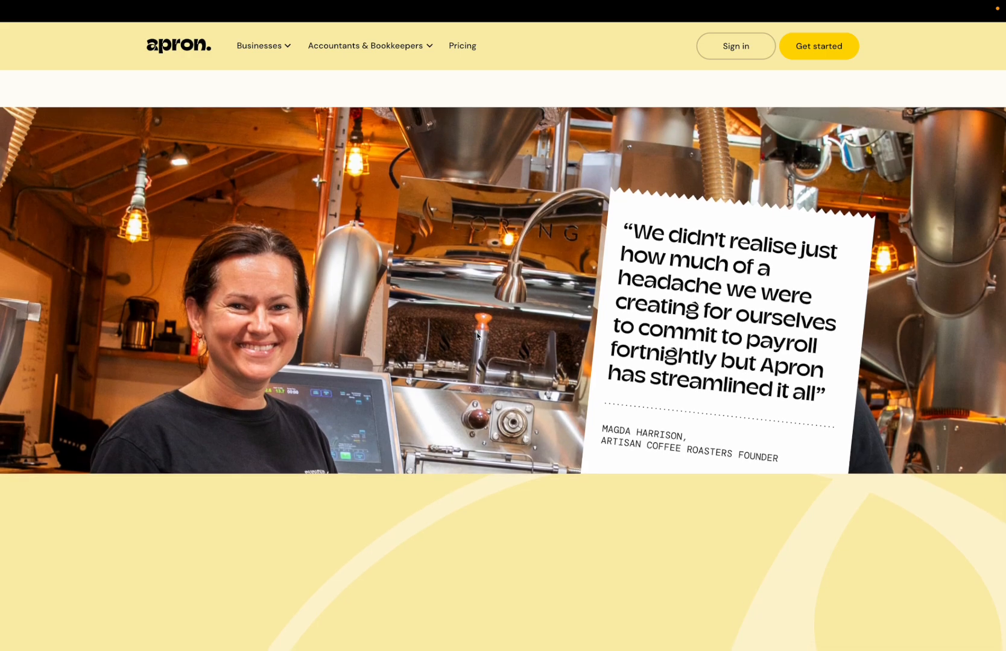
scroll(477, 336, "up", 1)
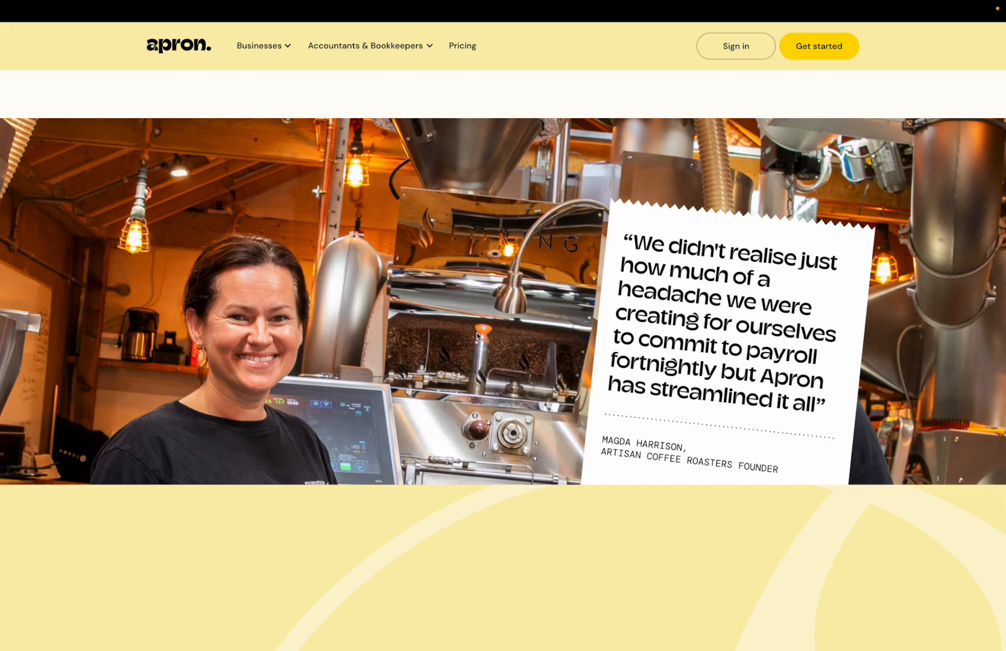
scroll(477, 332, "down", 3)
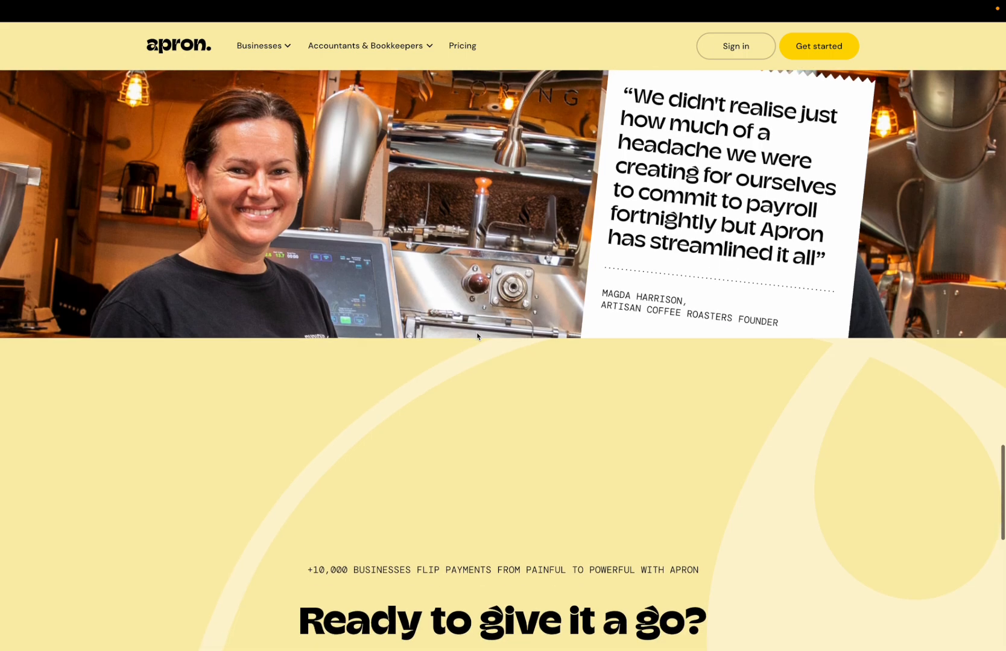
scroll(476, 336, "down", 5)
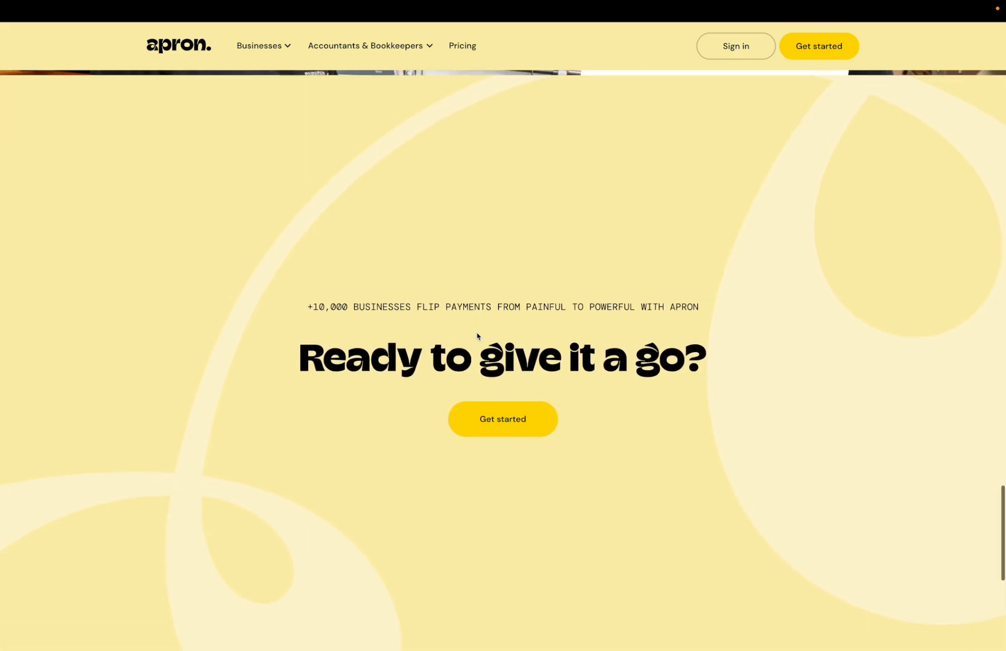
scroll(477, 336, "down", 1)
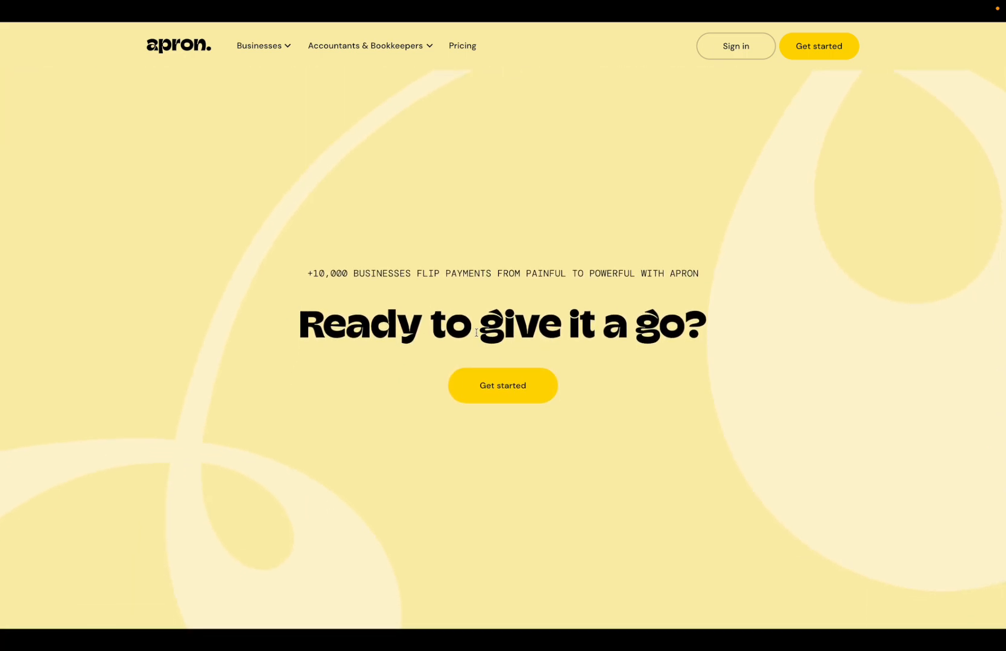